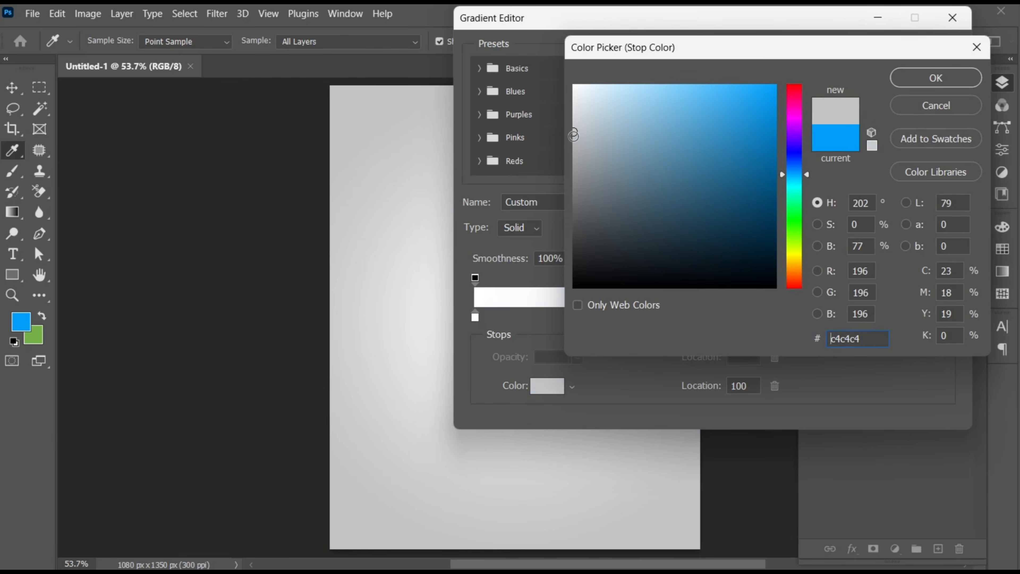
# - Set the background gradient's end stop colour to b1b1b1 and apply the radial gradient fill
pyautogui.moveTo(573, 136); pyautogui.dragTo(557, 148)
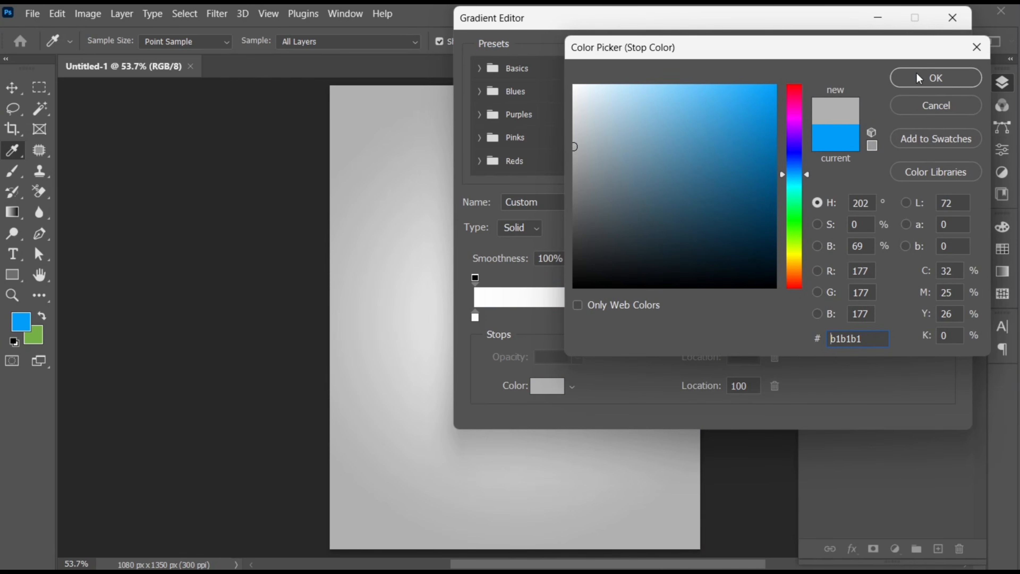
pyautogui.click(919, 78)
pyautogui.click(922, 55)
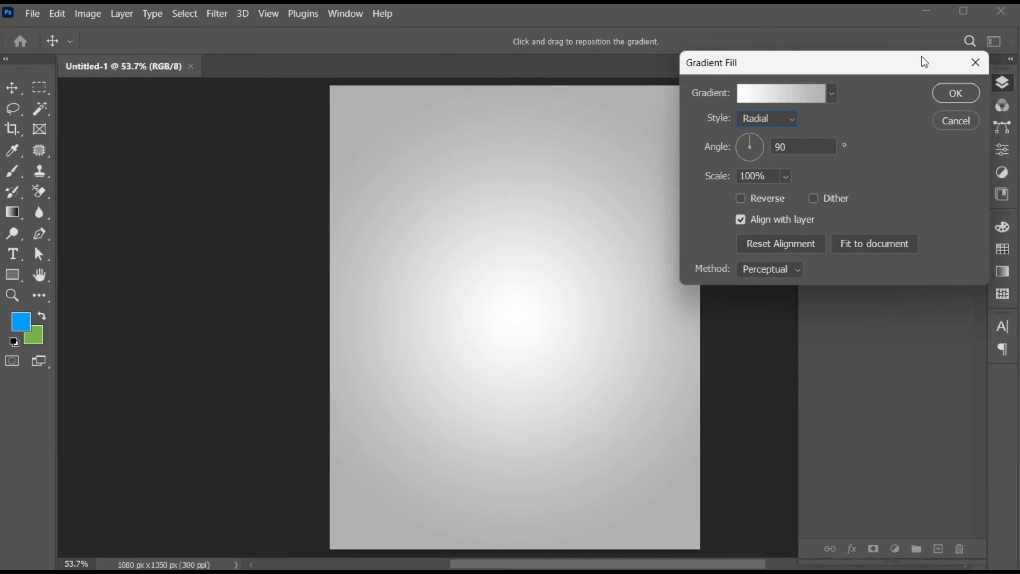
pyautogui.click(946, 97)
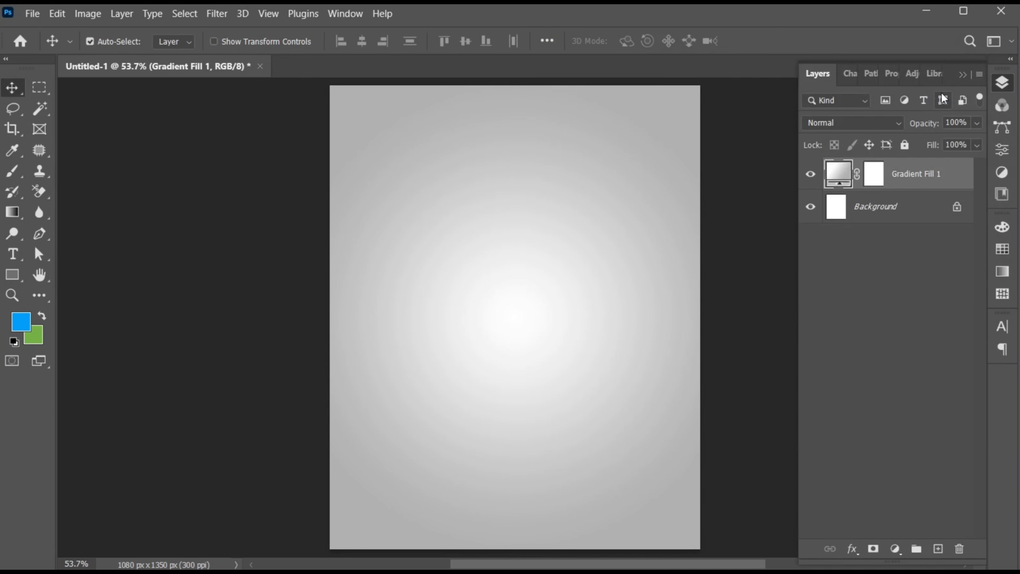
# - Add the horizontal text "MUBARAK" to the upper middle of the canvas
pyautogui.click(12, 254)
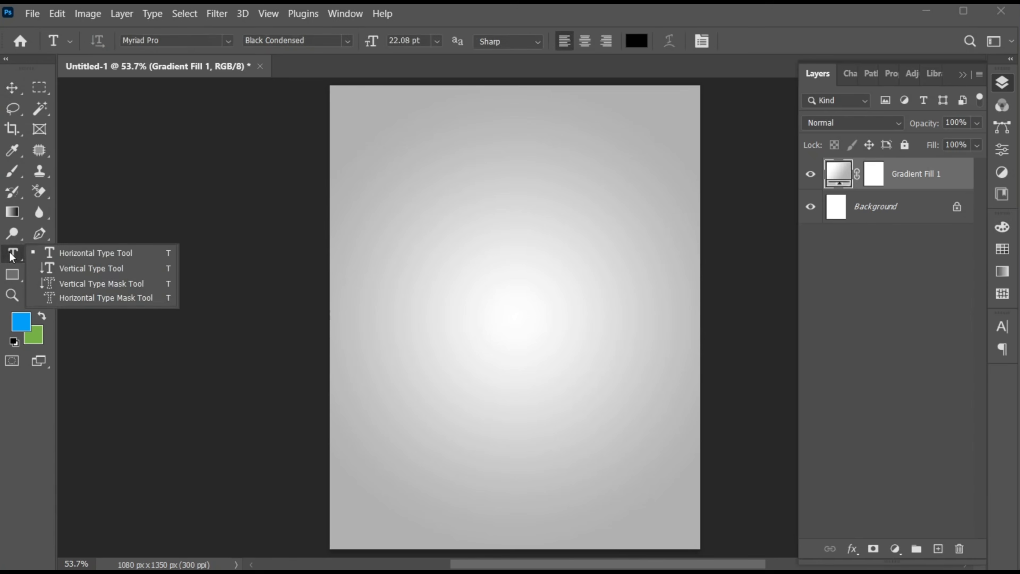
pyautogui.click(62, 253)
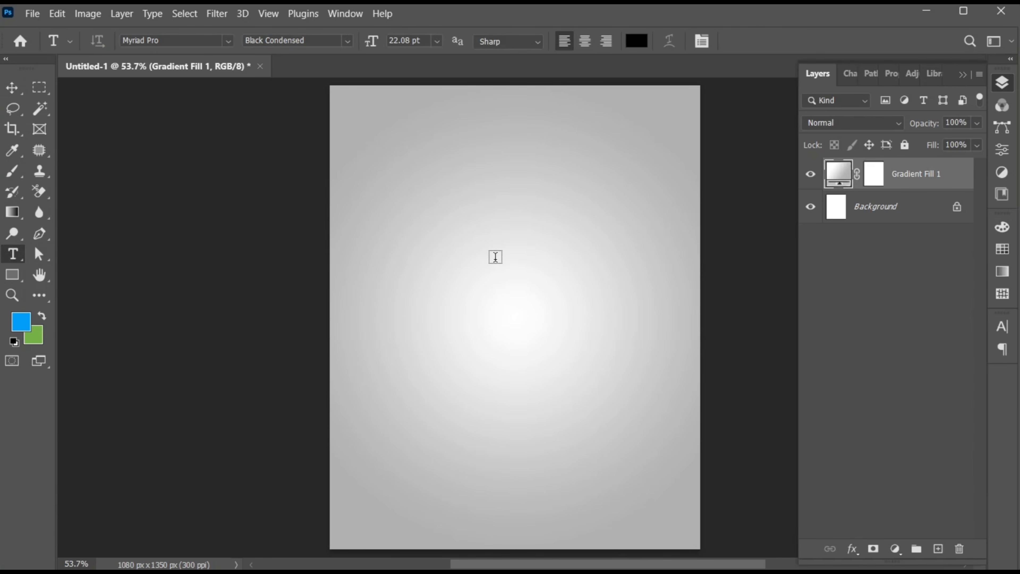
pyautogui.click(495, 257)
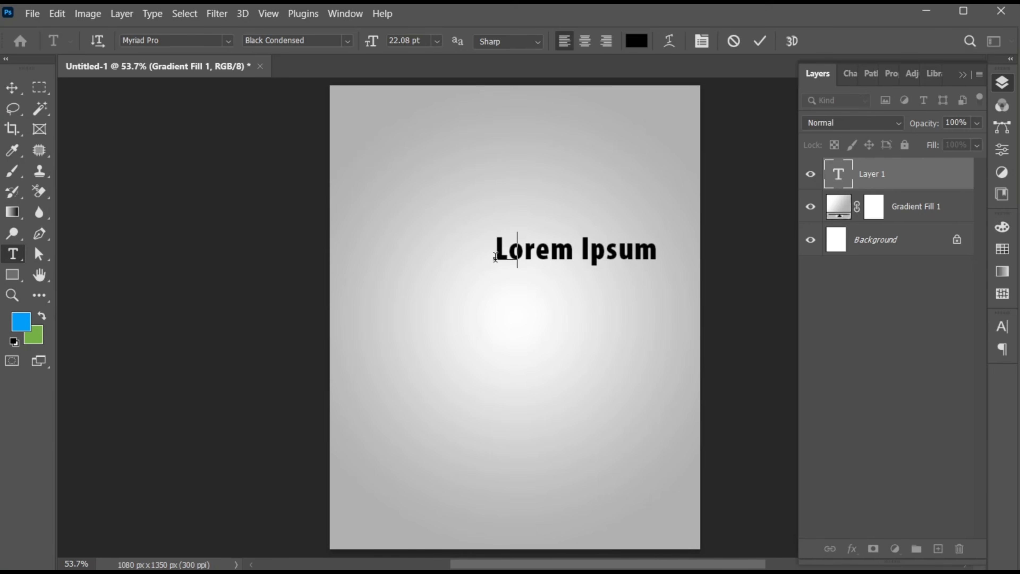
pyautogui.write('MUBARAK')
# - Change the font of the whole MUBARAK text to Calcio-Demo
pyautogui.hotkey('ctrl', 'a')
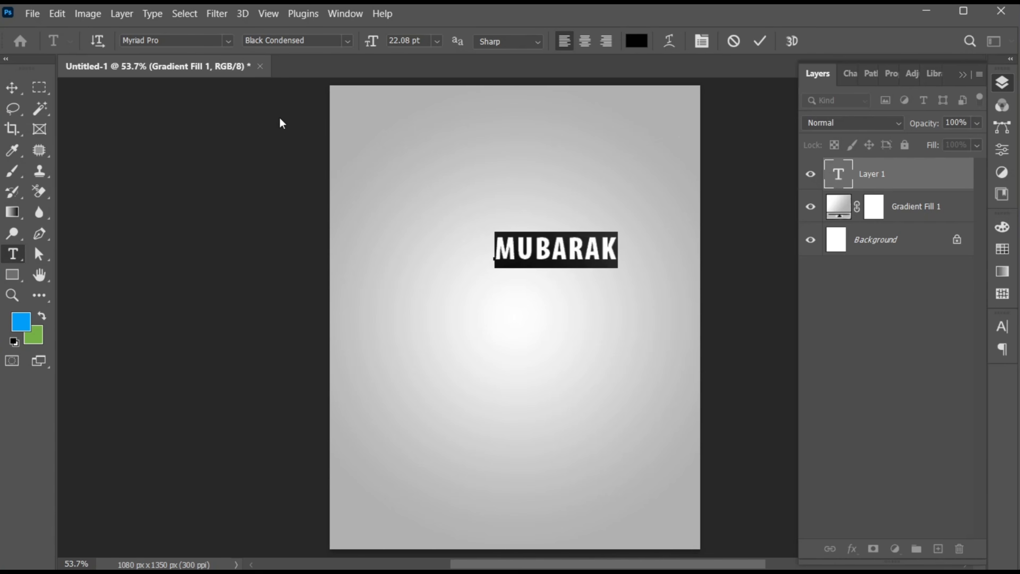
pyautogui.click(189, 41)
pyautogui.write('calcio')
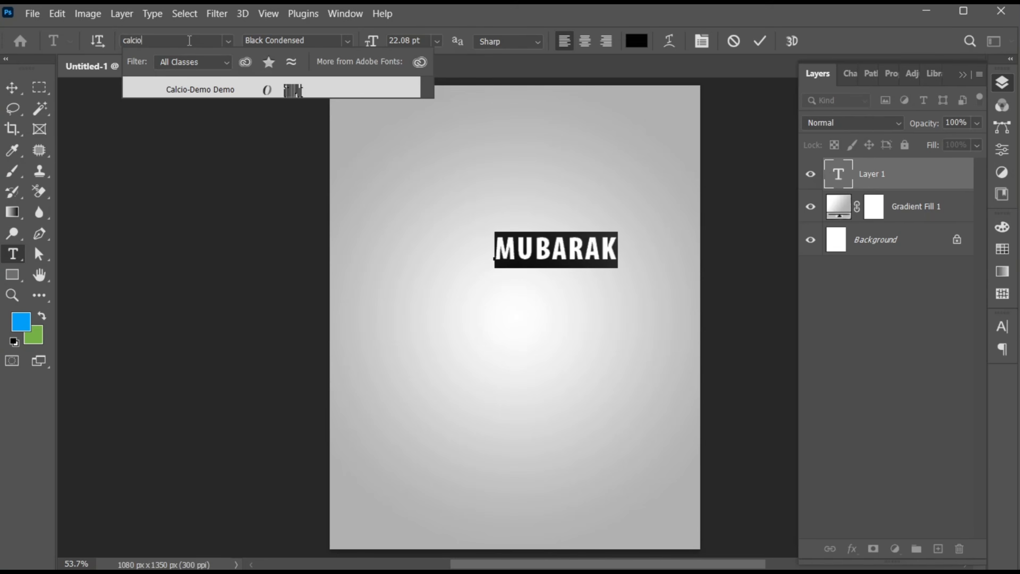
pyautogui.click(209, 92)
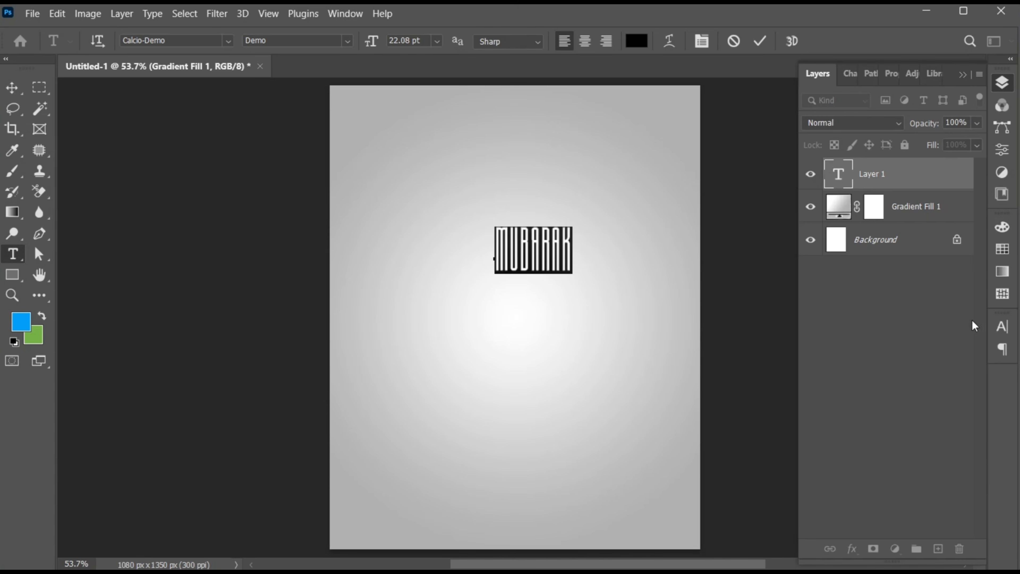
# - Set the tracking of the MUBARAK text to -20 and commit the text edit
pyautogui.click(1002, 327)
pyautogui.click(940, 384)
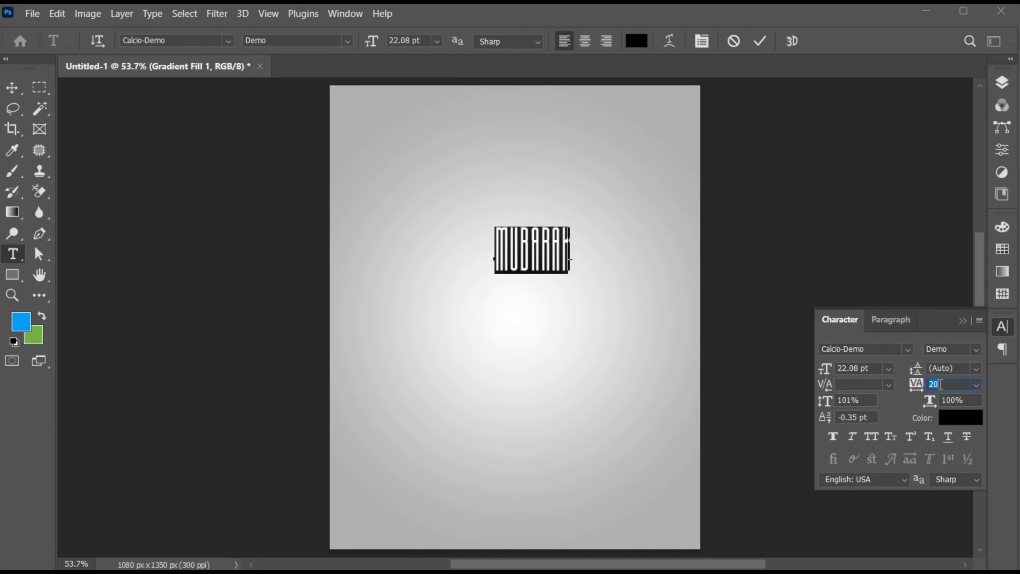
pyautogui.write('0')
pyautogui.press('Return')
pyautogui.press('Down')
pyautogui.press('Down')
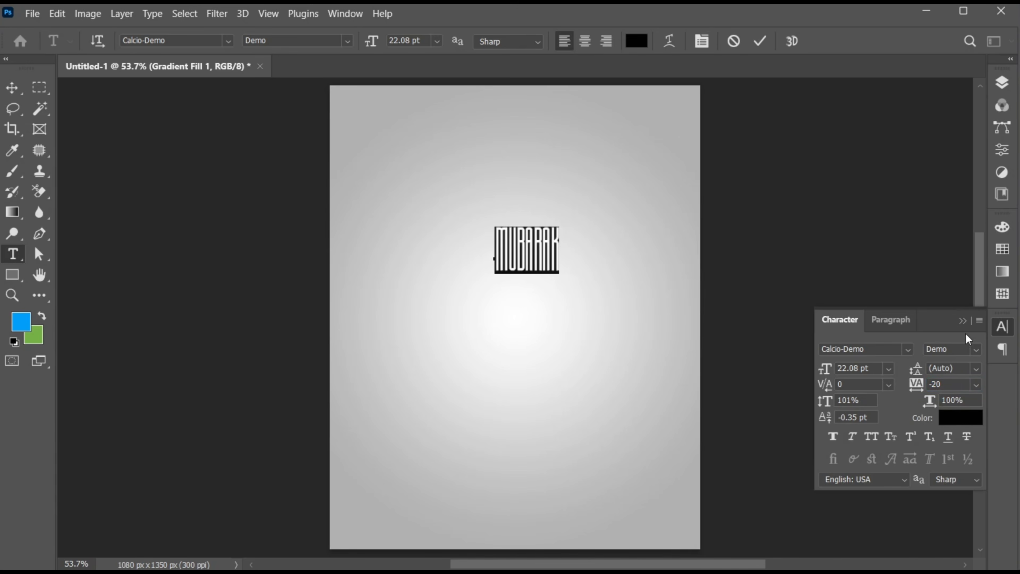
pyautogui.click(963, 321)
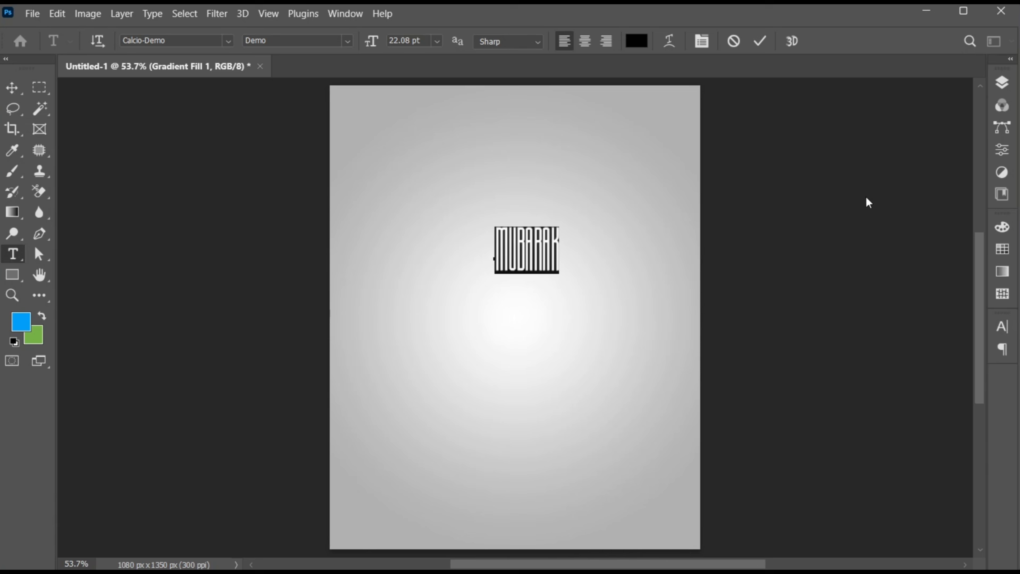
pyautogui.click(760, 41)
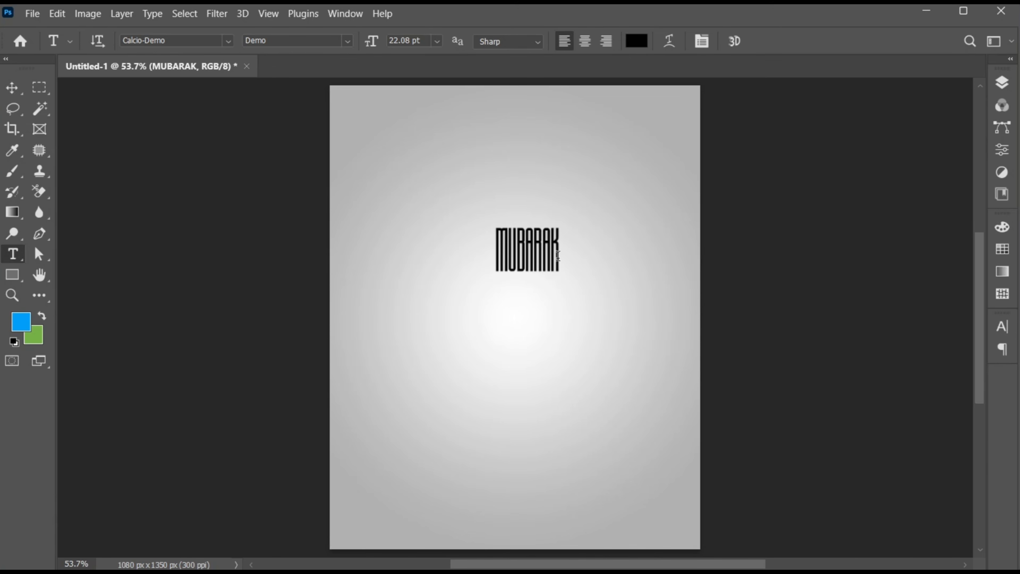
# - Scale the MUBARAK text to about 395% and centre it horizontally on the canvas
pyautogui.press('v')
pyautogui.hotkey('ctrl', 't')
pyautogui.moveTo(562, 274); pyautogui.dragTo(664, 368)
pyautogui.moveTo(581, 323); pyautogui.dragTo(570, 353)
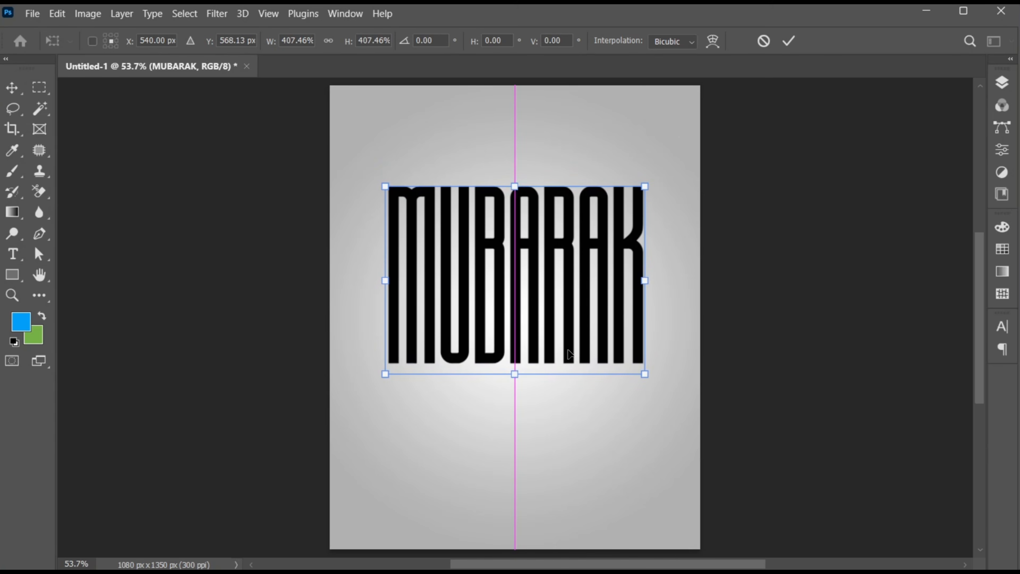
pyautogui.moveTo(645, 377); pyautogui.dragTo(641, 371)
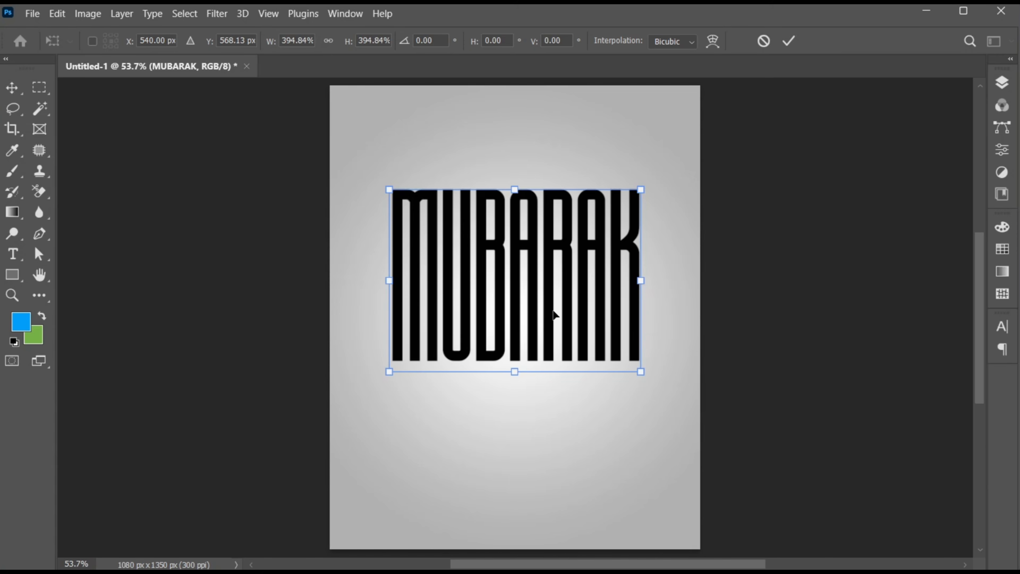
pyautogui.press('Return')
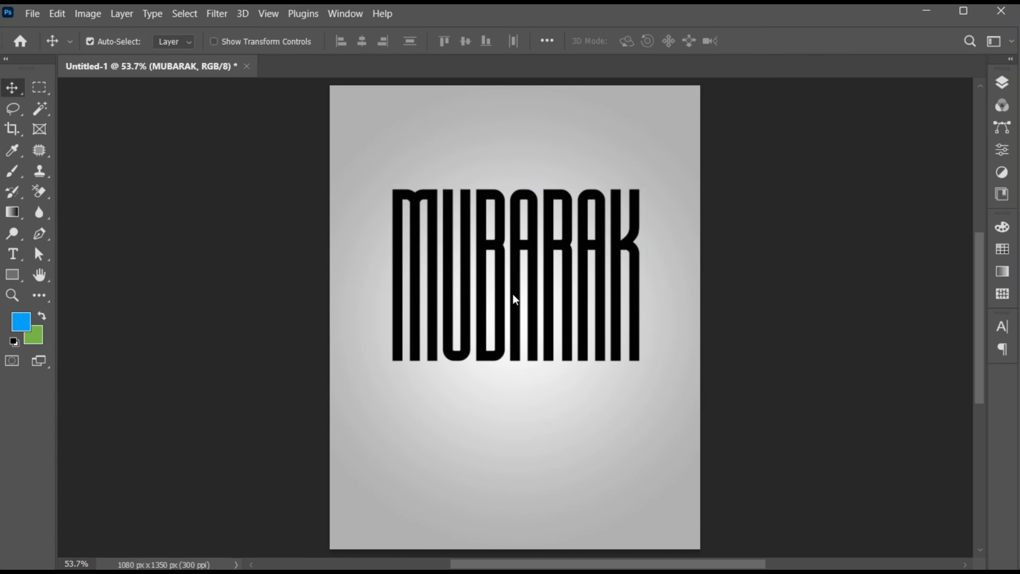
# - Nudge the enlarged MUBARAK text slightly upward on the canvas
pyautogui.hotkey('shift', 'Up')
pyautogui.hotkey('shift', 'Up')
pyautogui.hotkey('shift', 'Up')
pyautogui.hotkey('shift', 'Up')
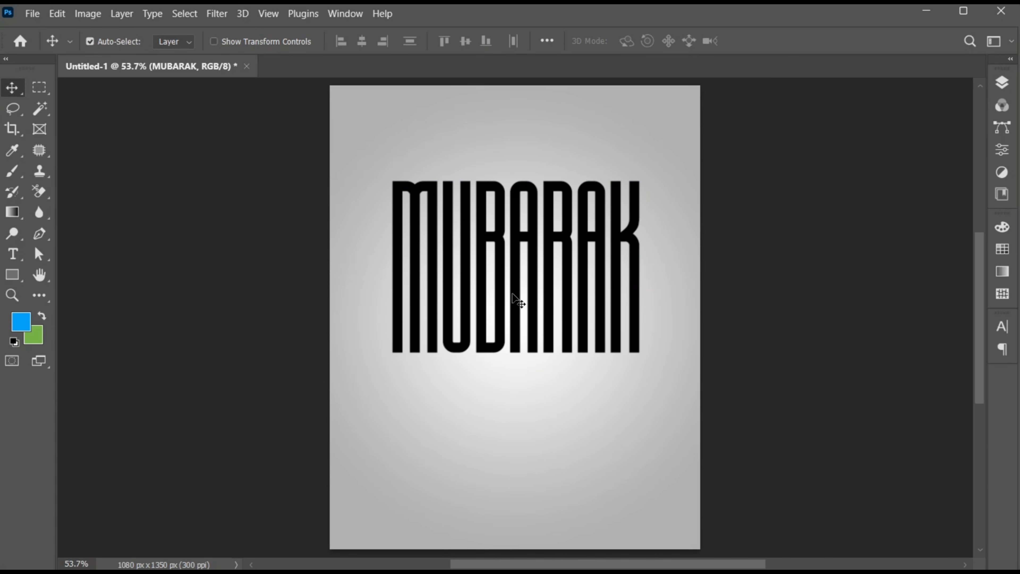
# - Apply a 3 px black stroke positioned outside to the MUBARAK text layer
pyautogui.click(1002, 84)
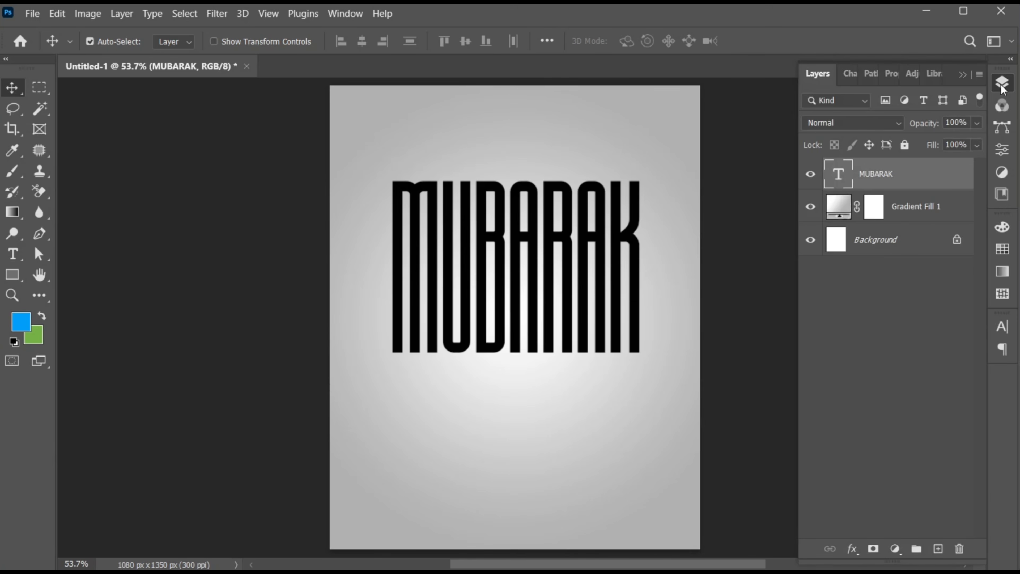
pyautogui.click(852, 548)
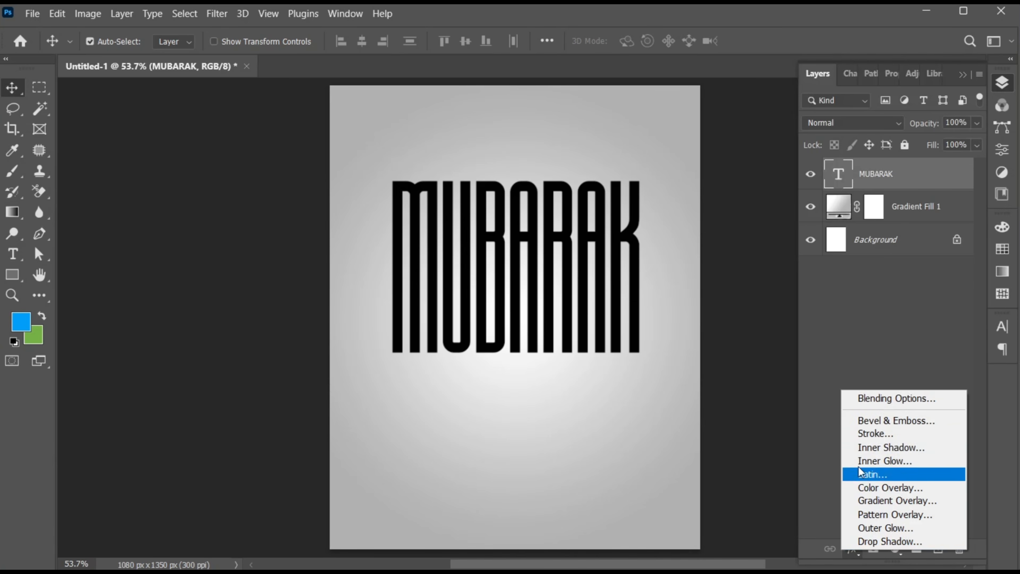
pyautogui.click(904, 434)
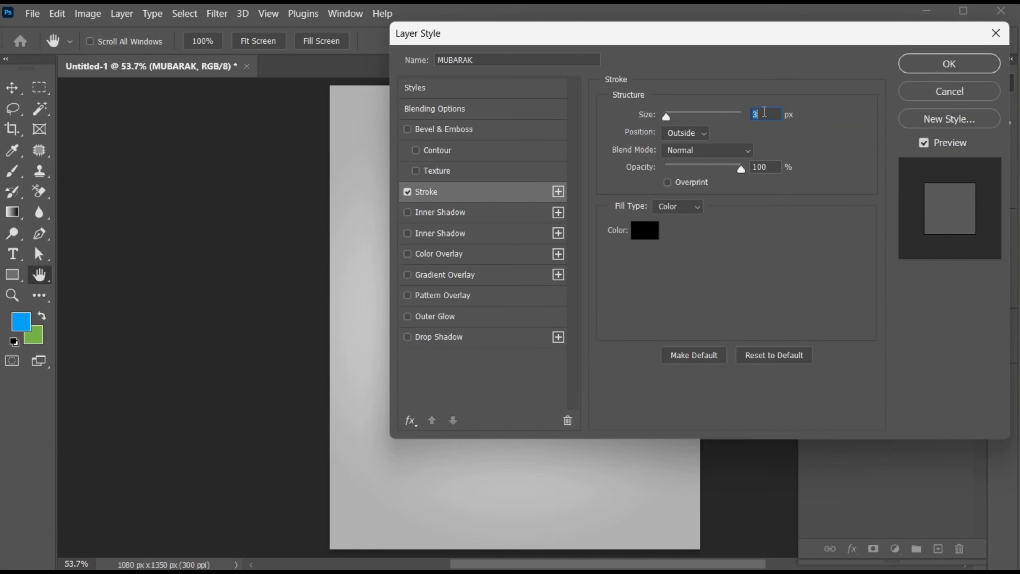
pyautogui.click(686, 134)
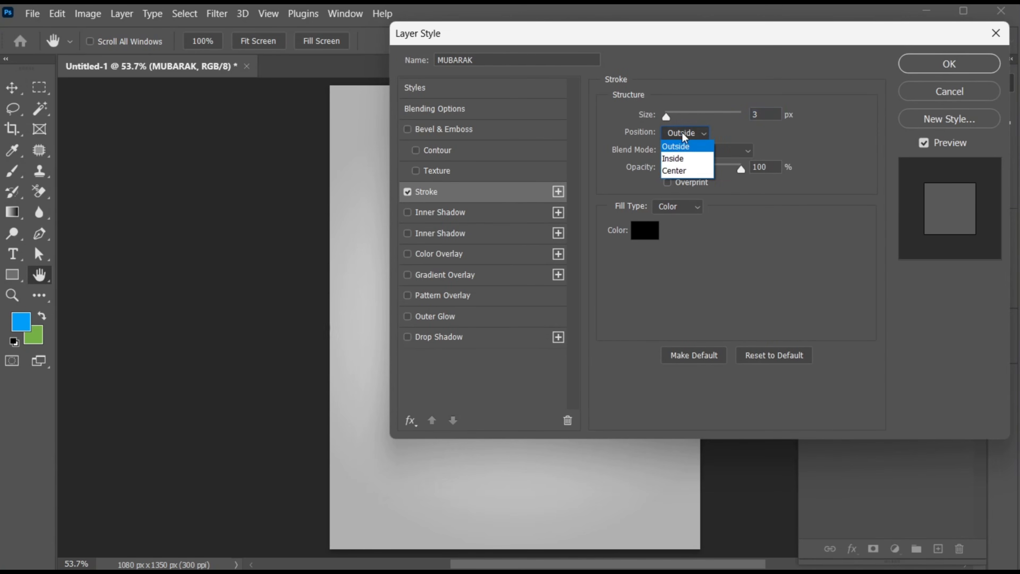
pyautogui.click(685, 148)
pyautogui.click(650, 233)
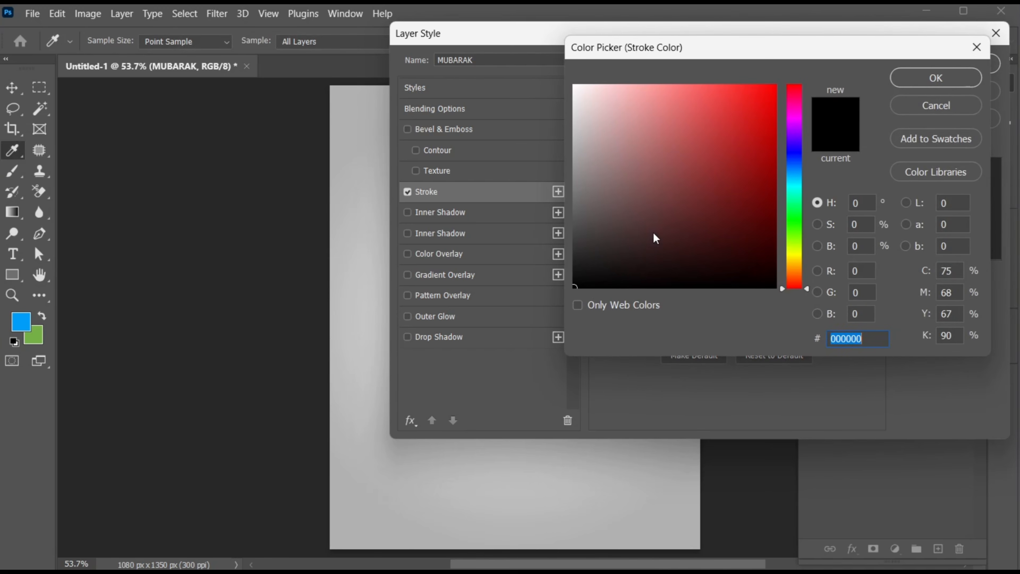
pyautogui.click(644, 287)
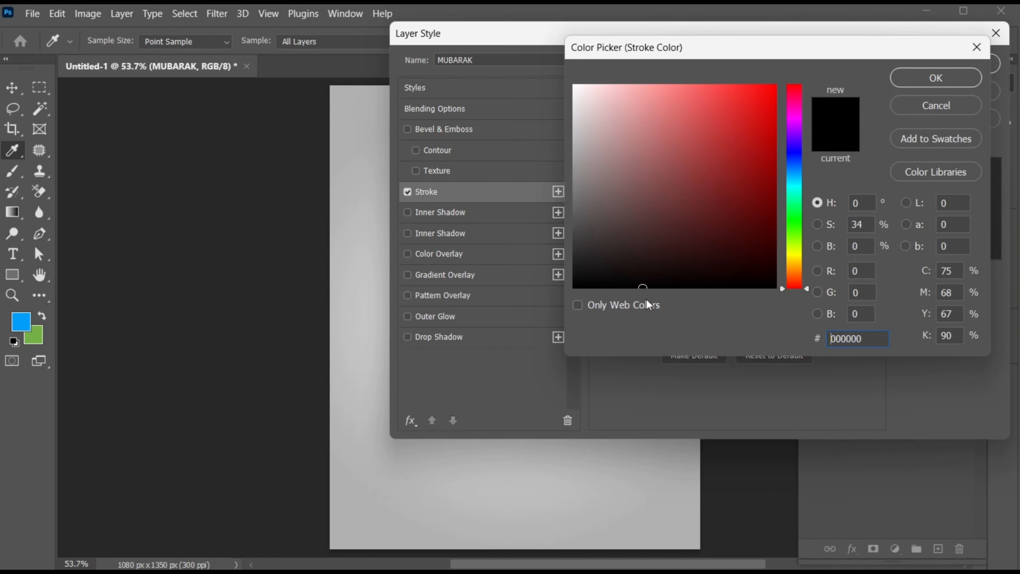
pyautogui.click(903, 77)
pyautogui.click(936, 65)
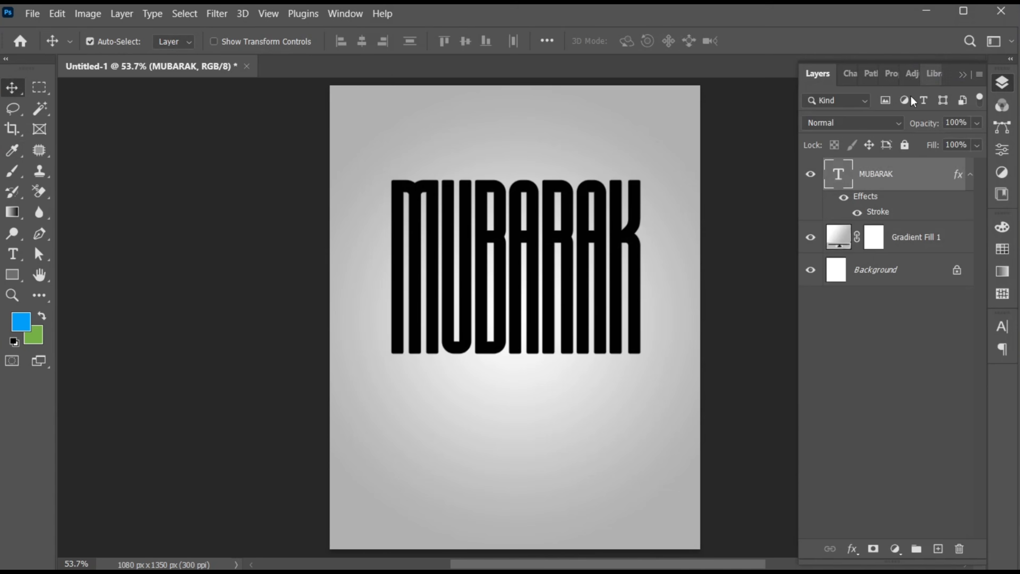
# - Convert the MUBARAK text to a shape and stretch its lower anchor points to the canvas's bottom edge, about 1071 px tall overall
pyautogui.rightClick(857, 178)
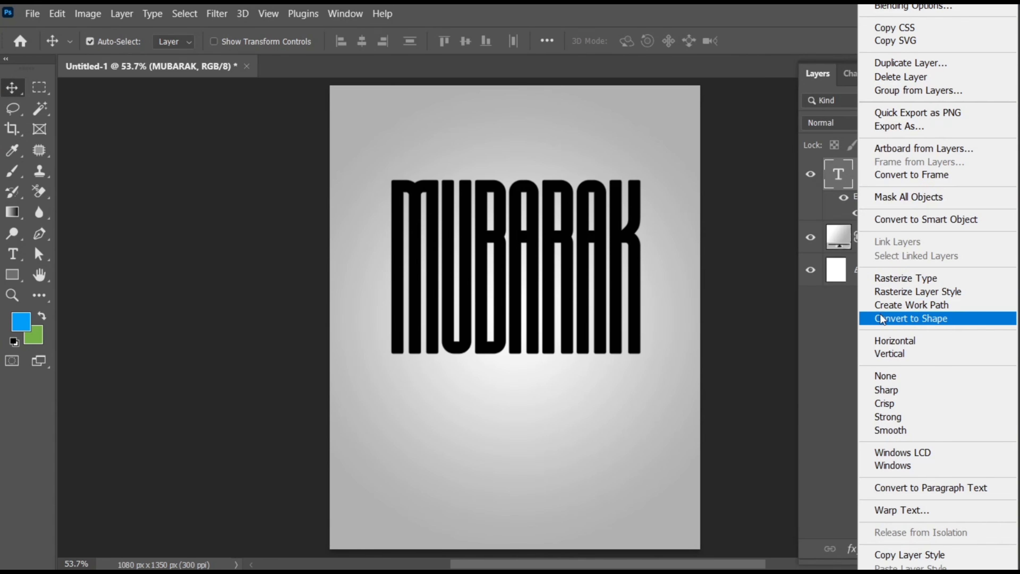
pyautogui.click(946, 317)
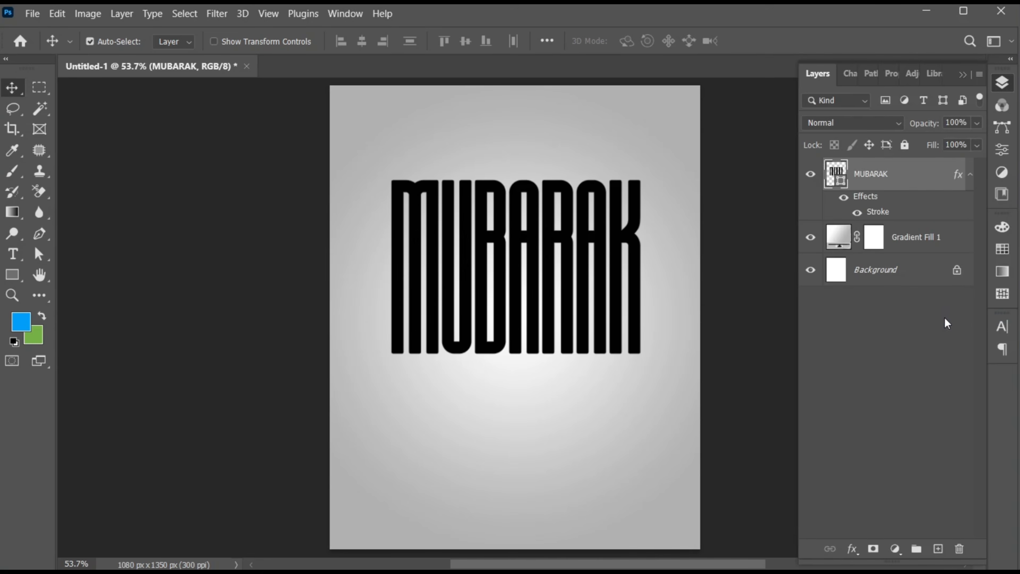
pyautogui.press('z')
pyautogui.press('v')
pyautogui.moveTo(586, 408); pyautogui.dragTo(571, 395)
pyautogui.press('space')
pyautogui.rightClick(37, 255)
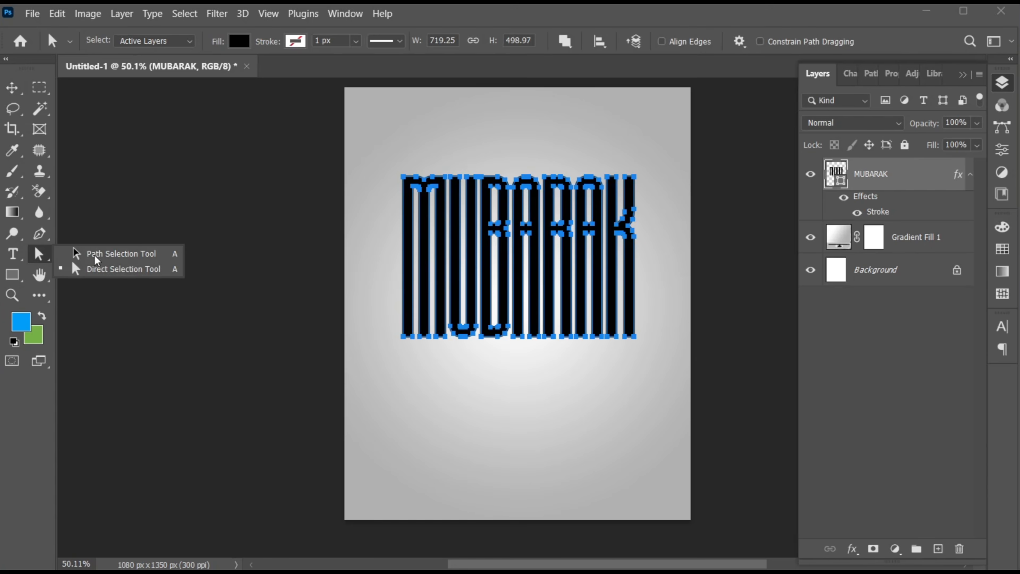
pyautogui.click(108, 269)
pyautogui.moveTo(384, 293); pyautogui.dragTo(634, 521)
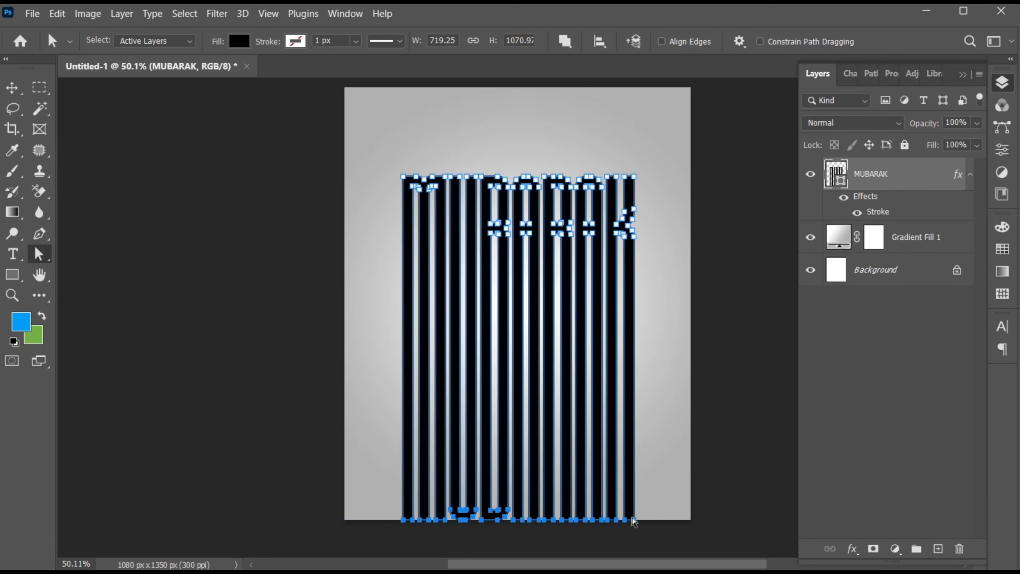
# - Convert the stretched MUBARAK shape layer to a smart object
pyautogui.scroll(1, 655, 497)
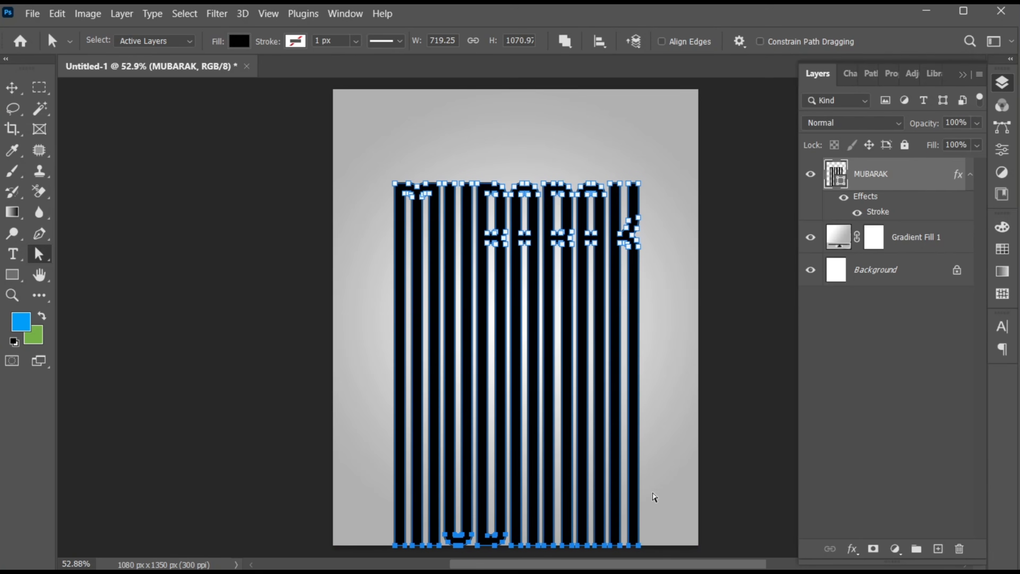
pyautogui.rightClick(879, 179)
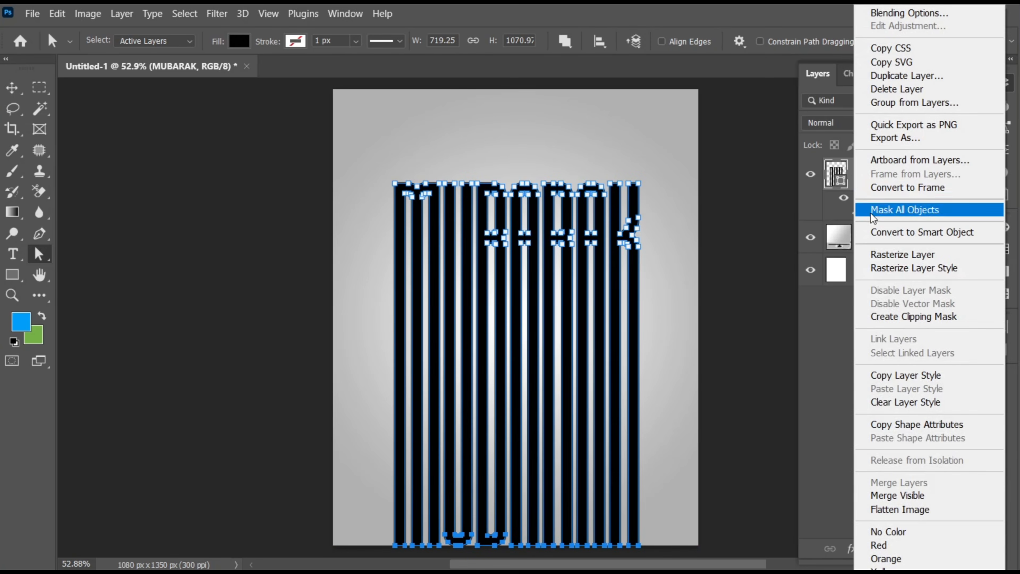
pyautogui.click(933, 233)
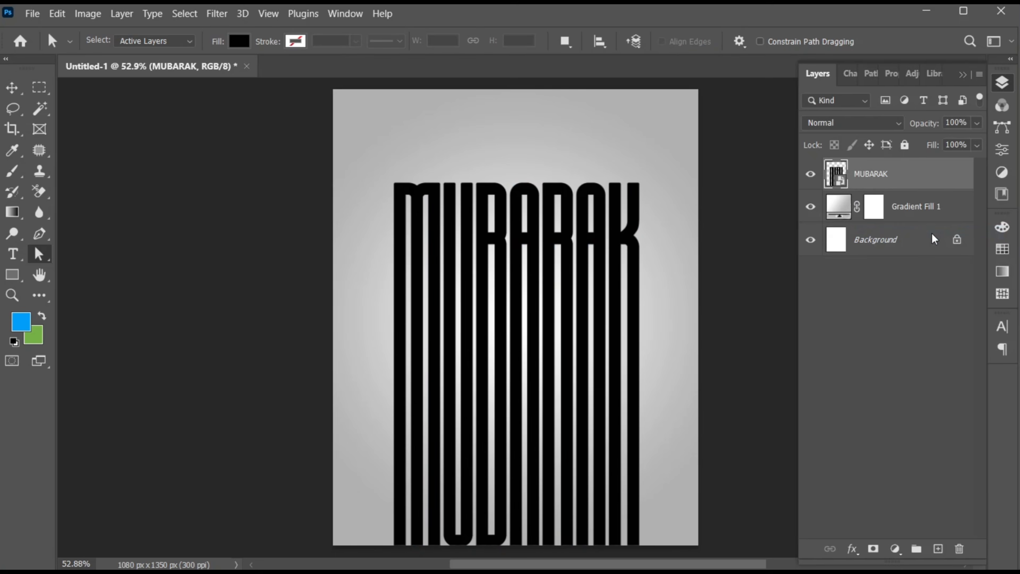
# - Add a Gradient Overlay to the MUBARAK layer and set the gradient's first colour stop to dark red b90808
pyautogui.click(852, 549)
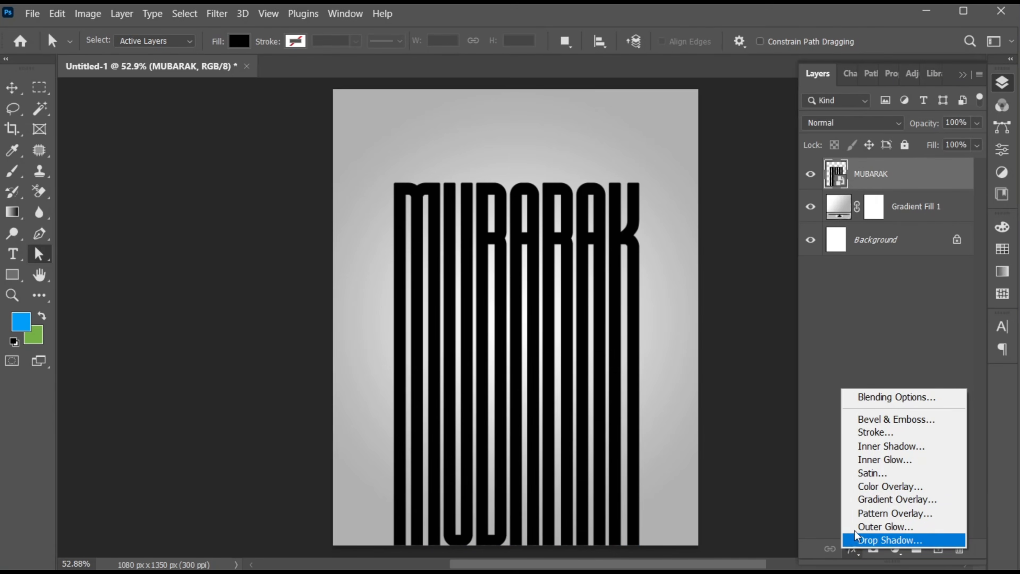
pyautogui.click(919, 503)
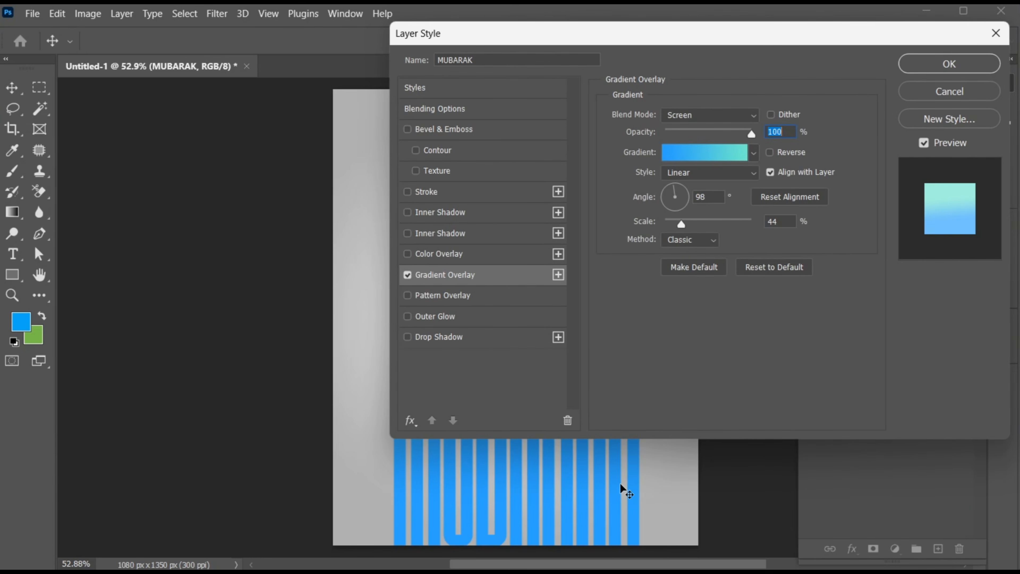
pyautogui.moveTo(622, 486); pyautogui.dragTo(409, 485)
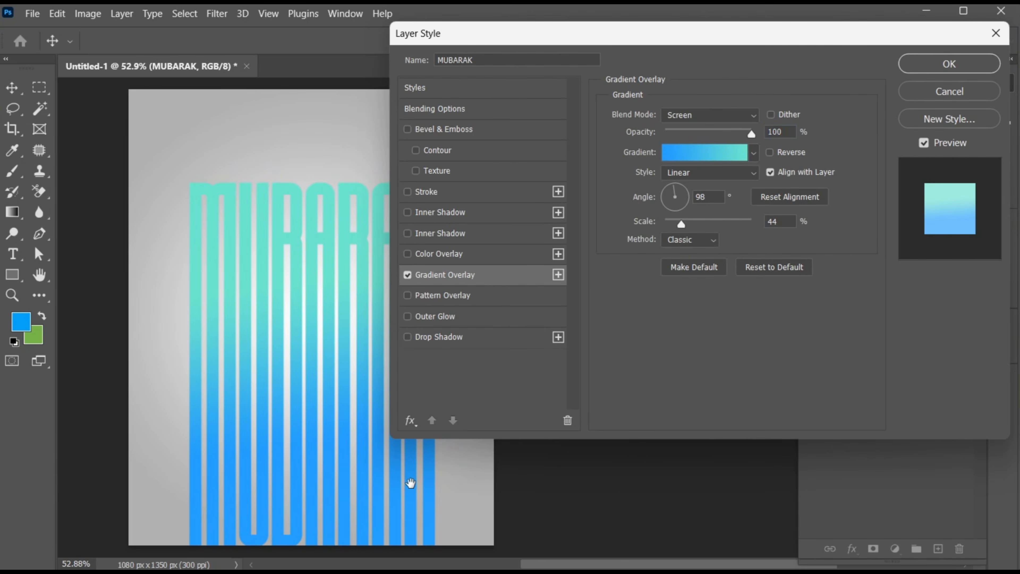
pyautogui.click(679, 155)
pyautogui.doubleClick(475, 318)
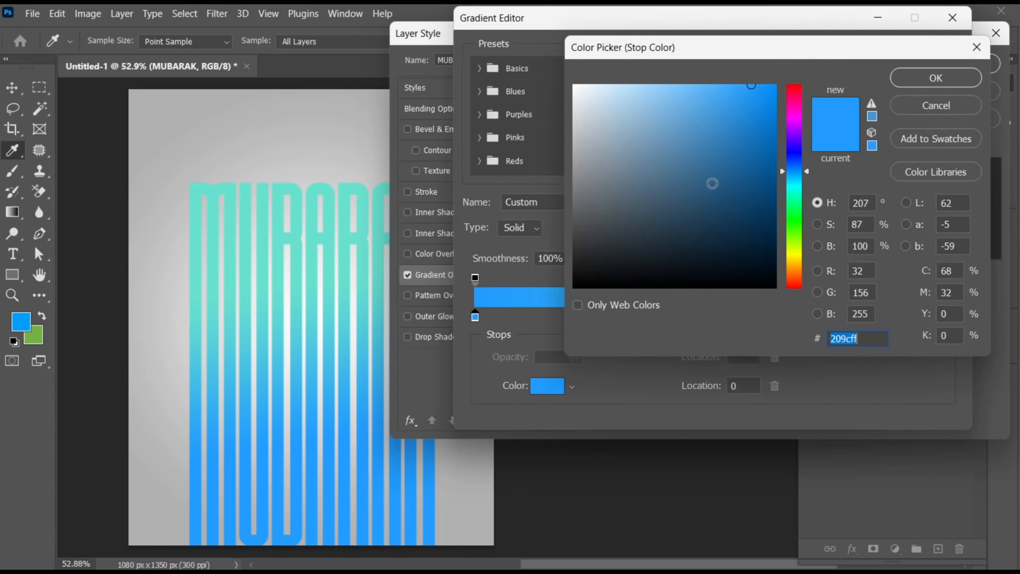
pyautogui.moveTo(795, 94); pyautogui.dragTo(795, 84)
pyautogui.click(769, 140)
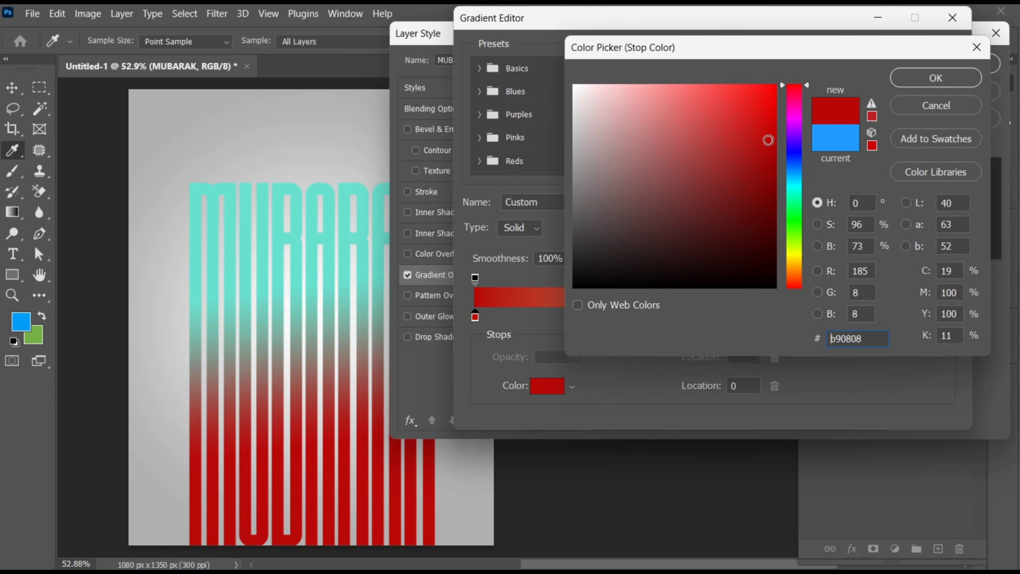
pyautogui.click(936, 77)
# - Add a bright red ed2626 stop at 49% and replace the end stop with a copy of the dark red stop at 100%
pyautogui.click(707, 317)
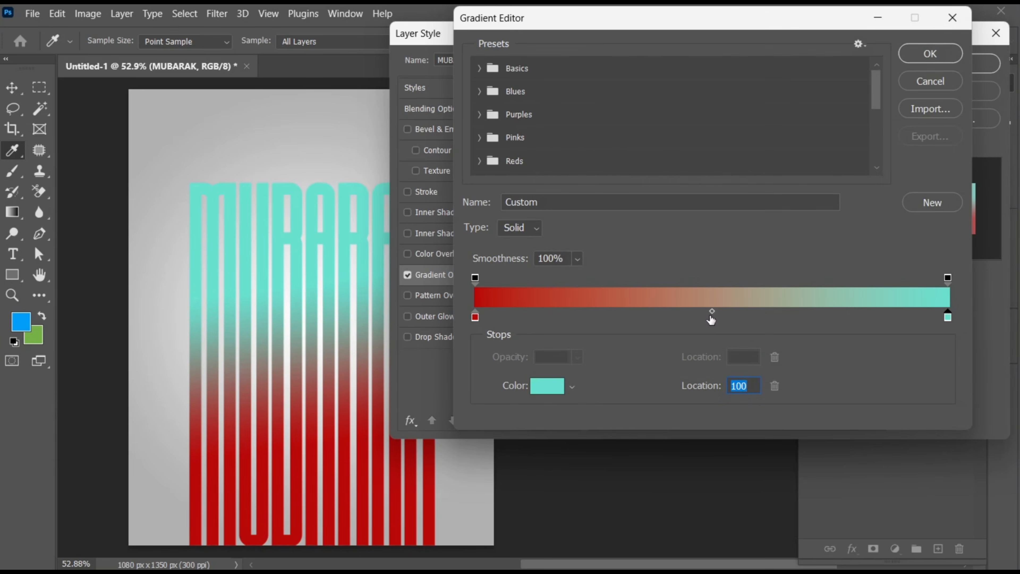
pyautogui.doubleClick(707, 317)
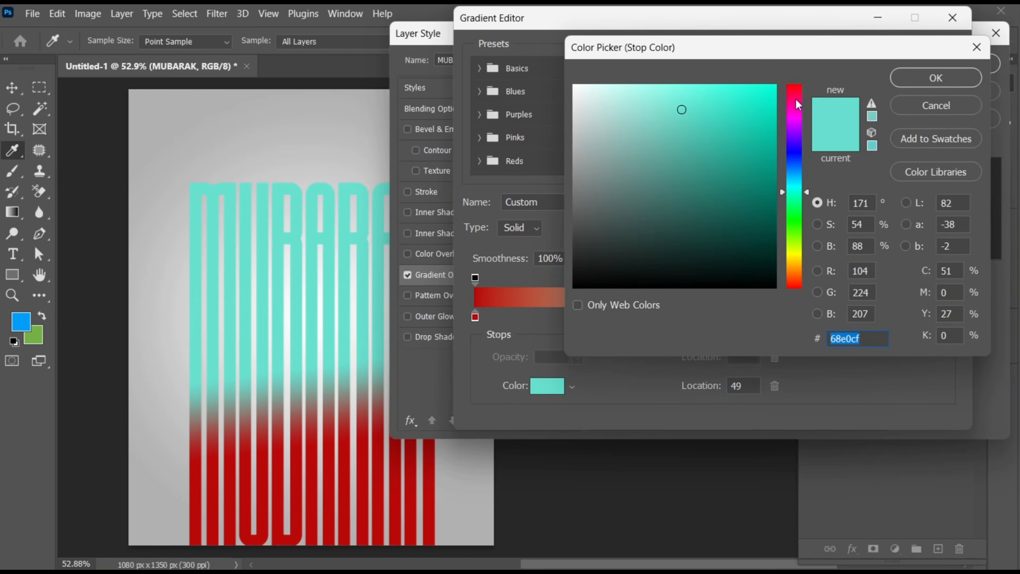
pyautogui.moveTo(795, 98)
pyautogui.mouseDown()
pyautogui.moveTo(794, 85)
pyautogui.moveTo(744, 98)
pyautogui.mouseUp()
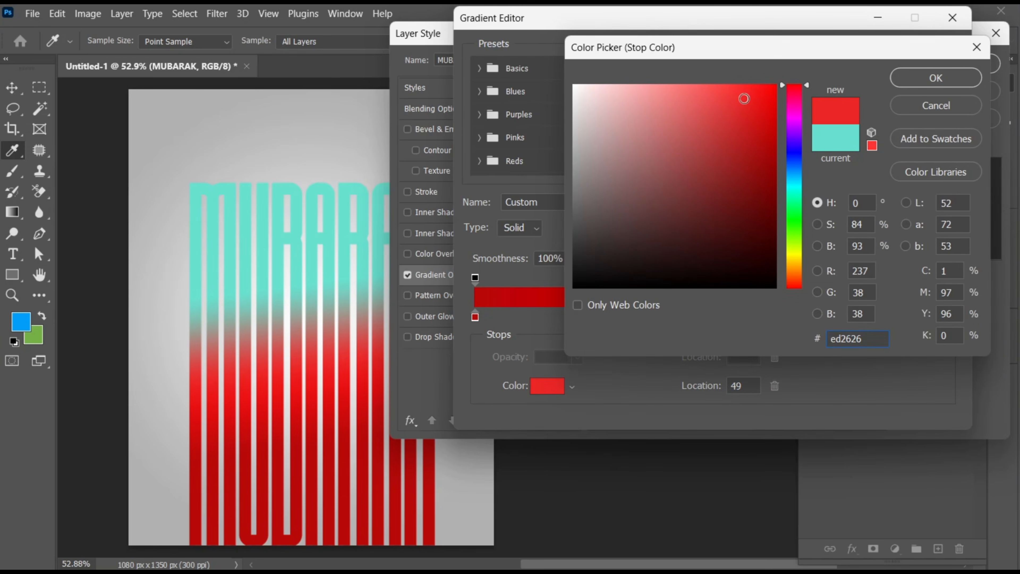
pyautogui.click(938, 78)
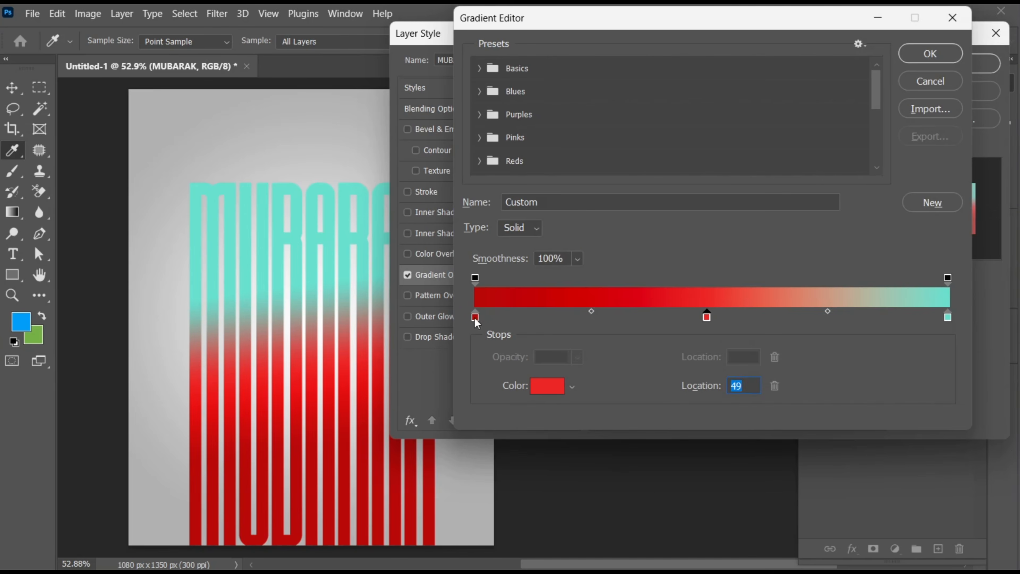
pyautogui.moveTo(476, 318); pyautogui.dragTo(958, 353)
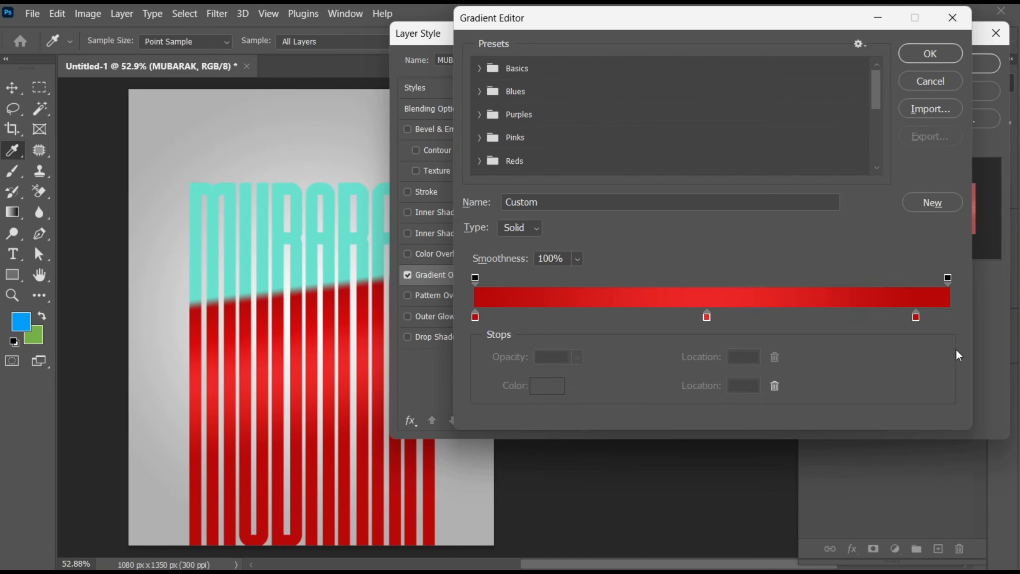
pyautogui.moveTo(916, 318); pyautogui.dragTo(956, 320)
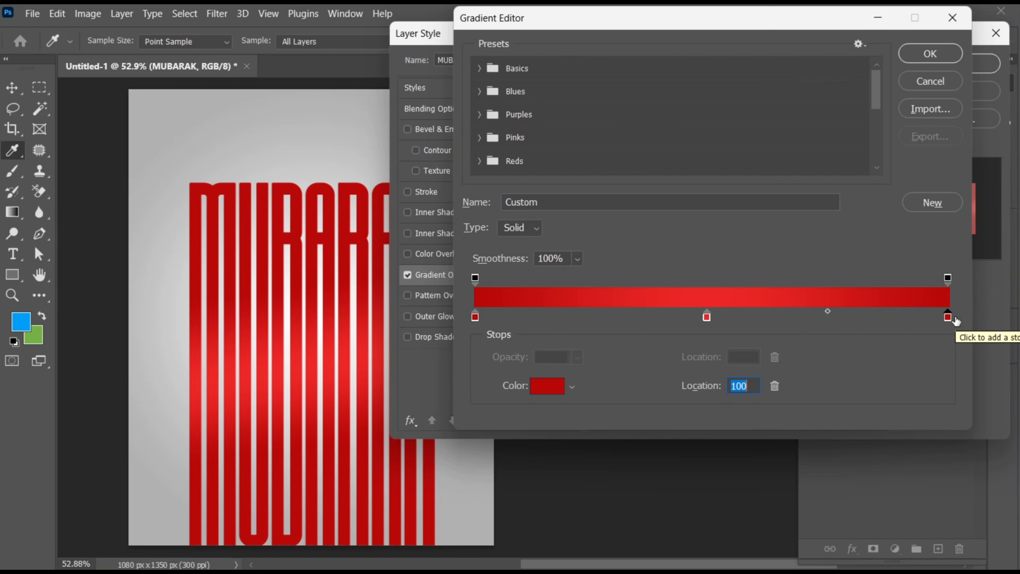
# - Widen the gradient's bright red band by moving both midpoints outward, the end-side one to 66%, and apply the overlay
pyautogui.click(707, 317)
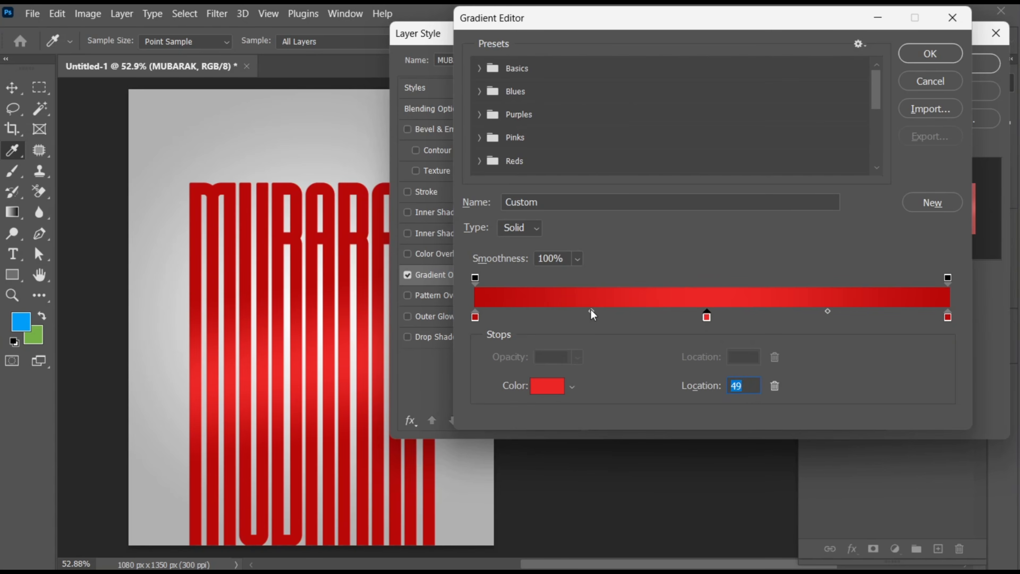
pyautogui.moveTo(590, 310); pyautogui.dragTo(553, 311)
pyautogui.click(707, 317)
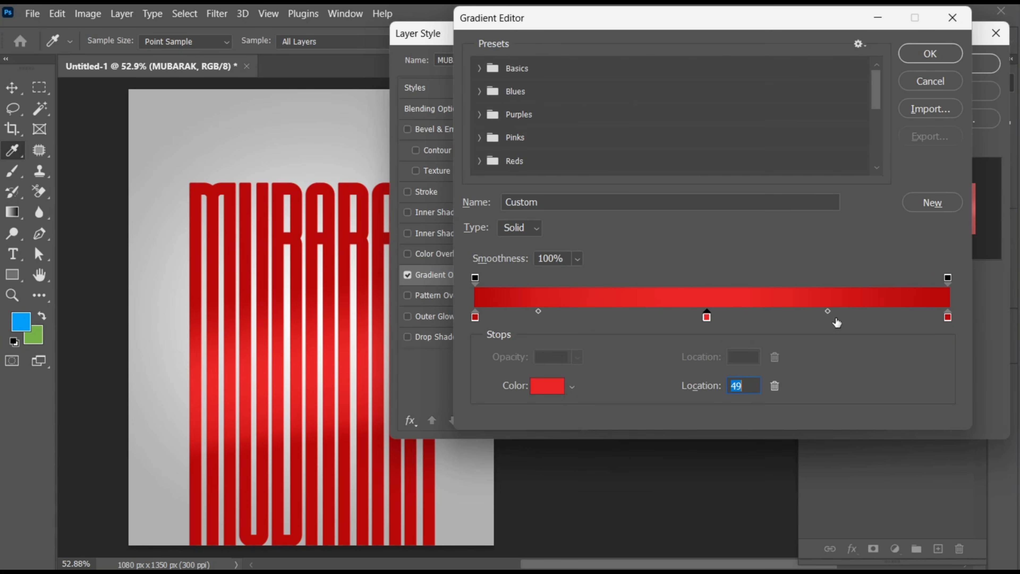
pyautogui.moveTo(830, 310); pyautogui.dragTo(868, 312)
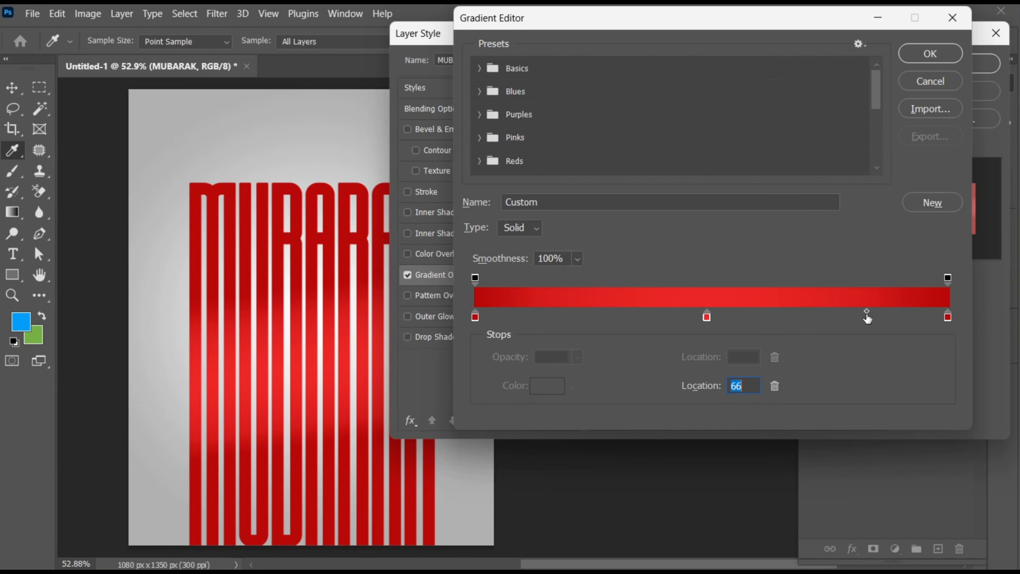
pyautogui.click(920, 54)
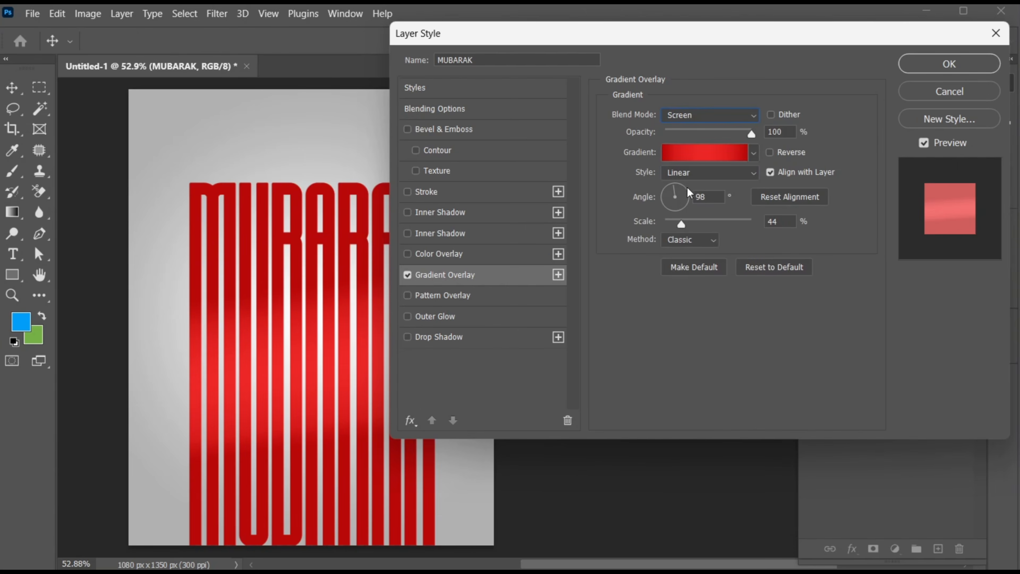
pyautogui.click(936, 65)
pyautogui.hotkey('ctrl', '0')
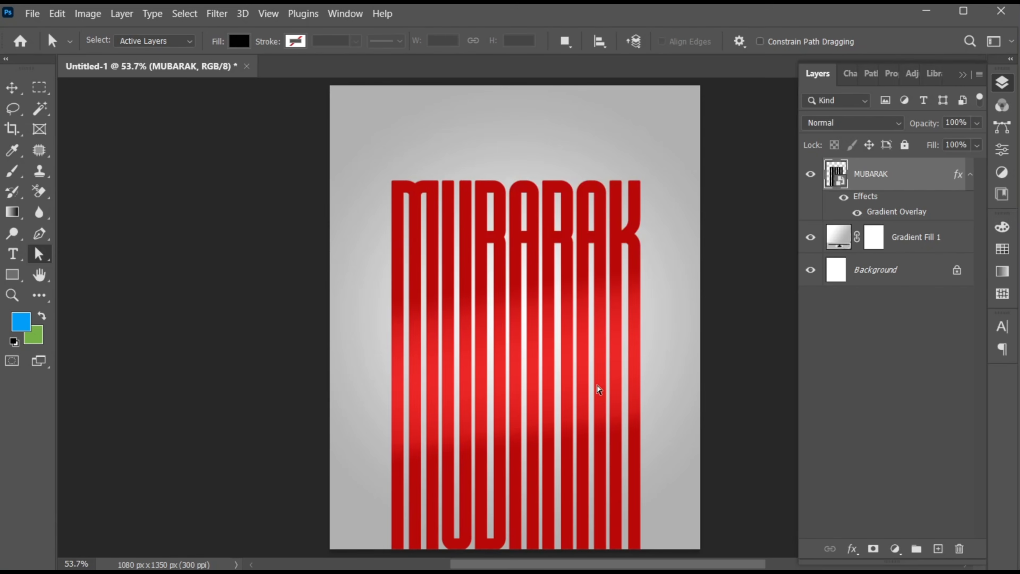
# - Place the embedded goat image "ChatGPT Image May 17, 2026, 11_14_49 PM.png" from the eid poster folder onto the canvas
pyautogui.click(32, 13)
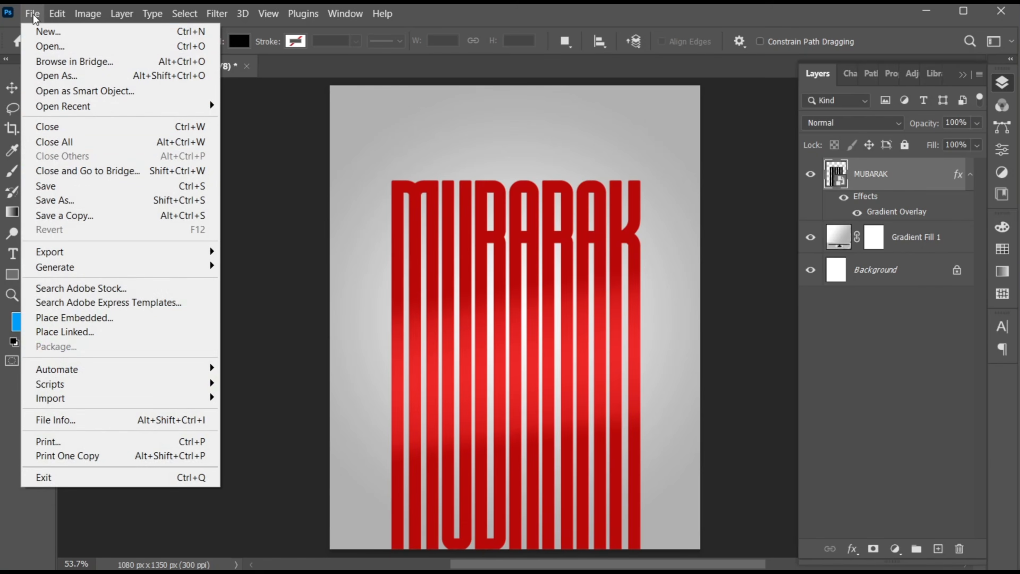
pyautogui.click(90, 316)
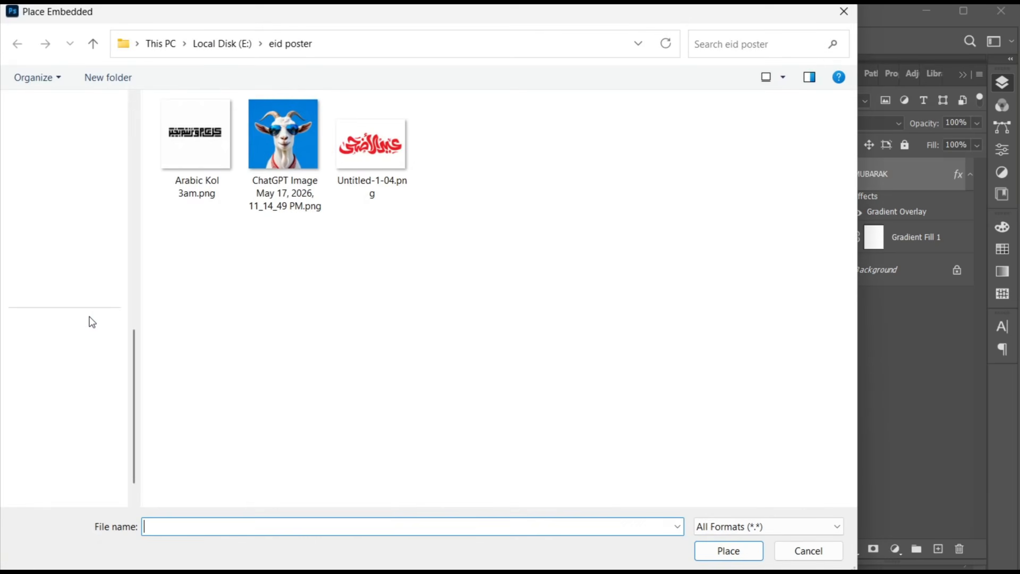
pyautogui.click(261, 152)
pyautogui.click(721, 550)
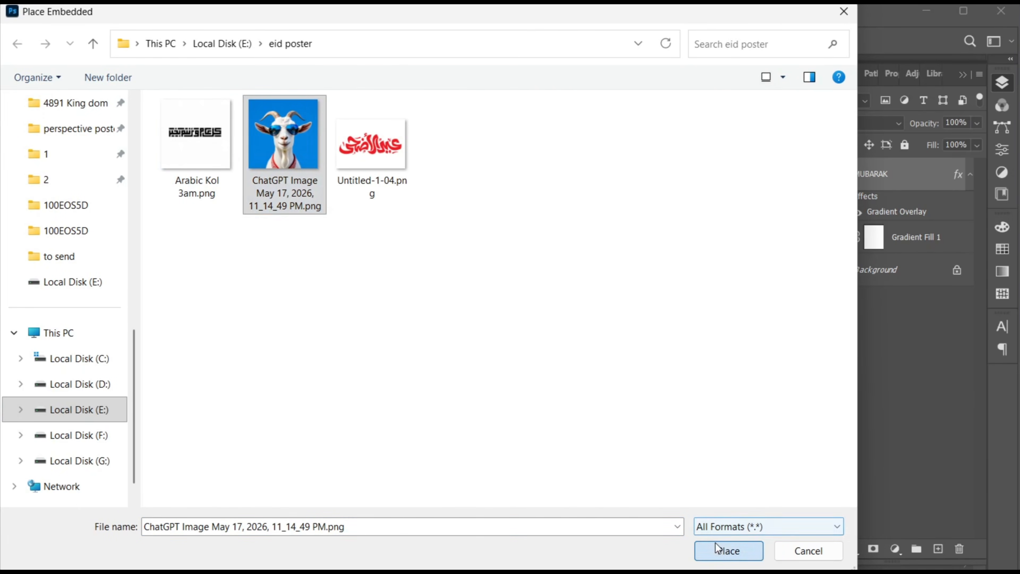
pyautogui.click(788, 39)
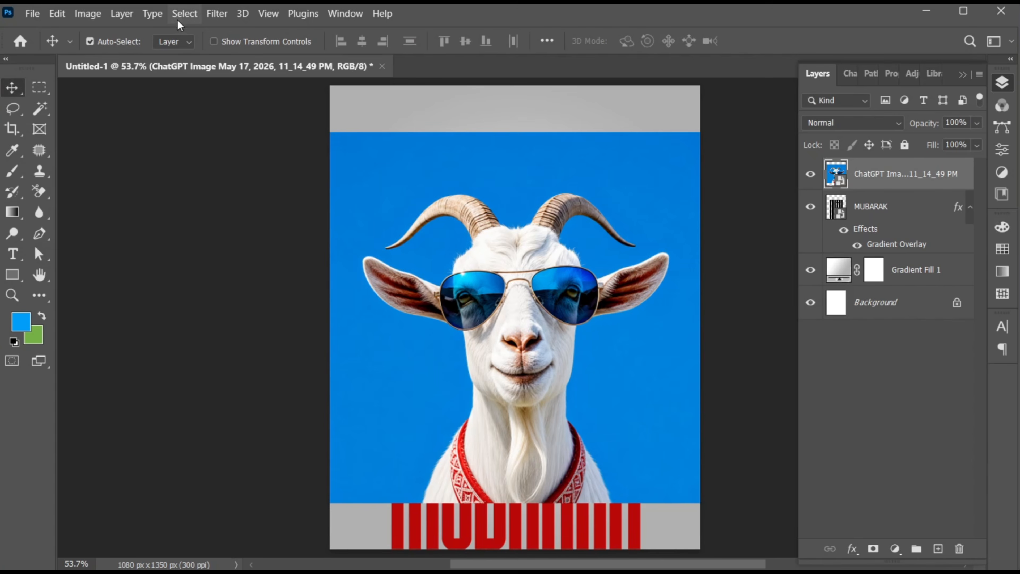
# - Select the goat with automatic Subject selection and open the selection in Select and Mask
pyautogui.click(178, 20)
pyautogui.click(243, 192)
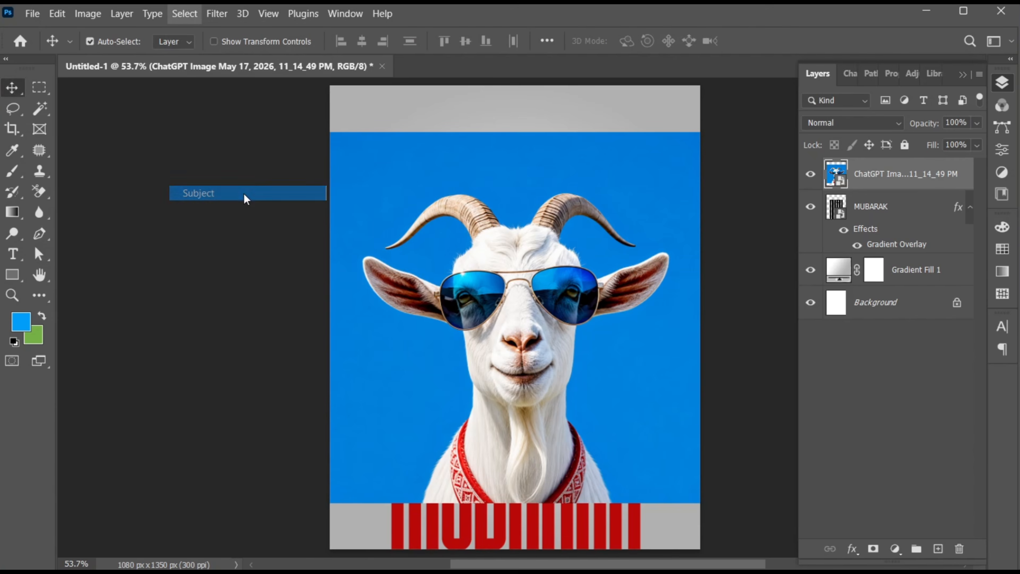
pyautogui.click(187, 14)
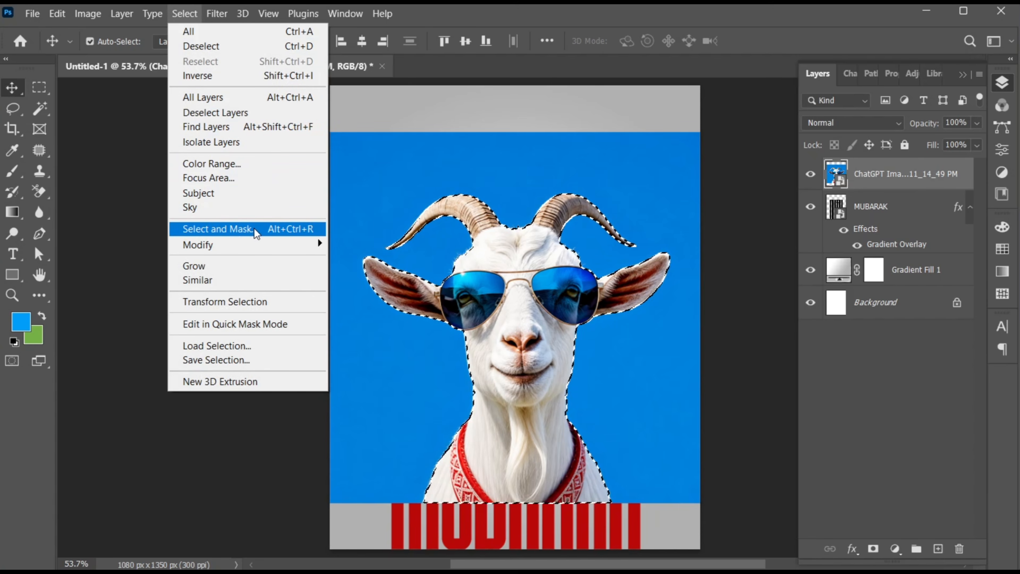
pyautogui.click(278, 233)
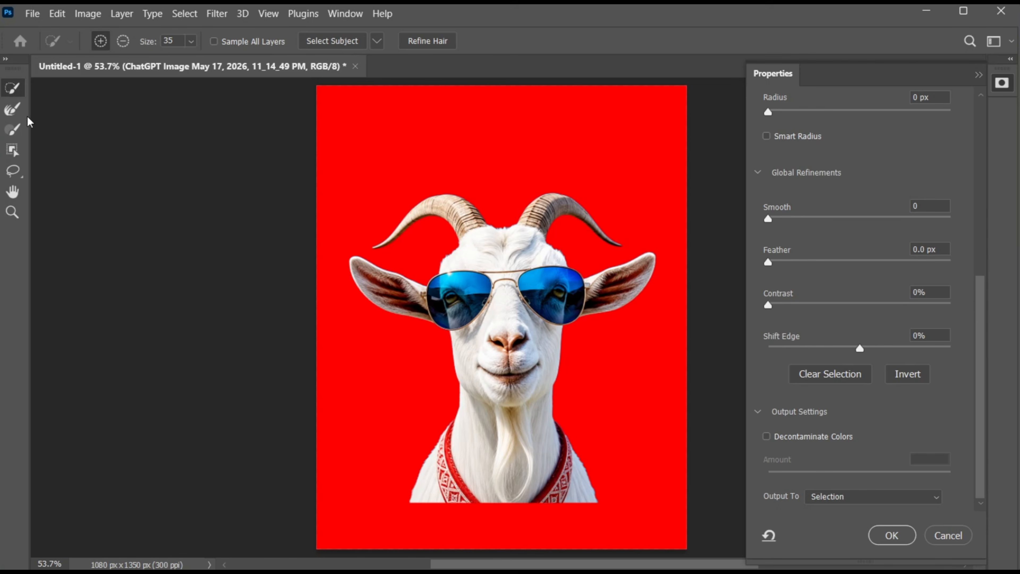
# - Refine the goat's selection along both sides of its head, neck and shoulders with the Refine Edge Brush at size 60
pyautogui.click(12, 109)
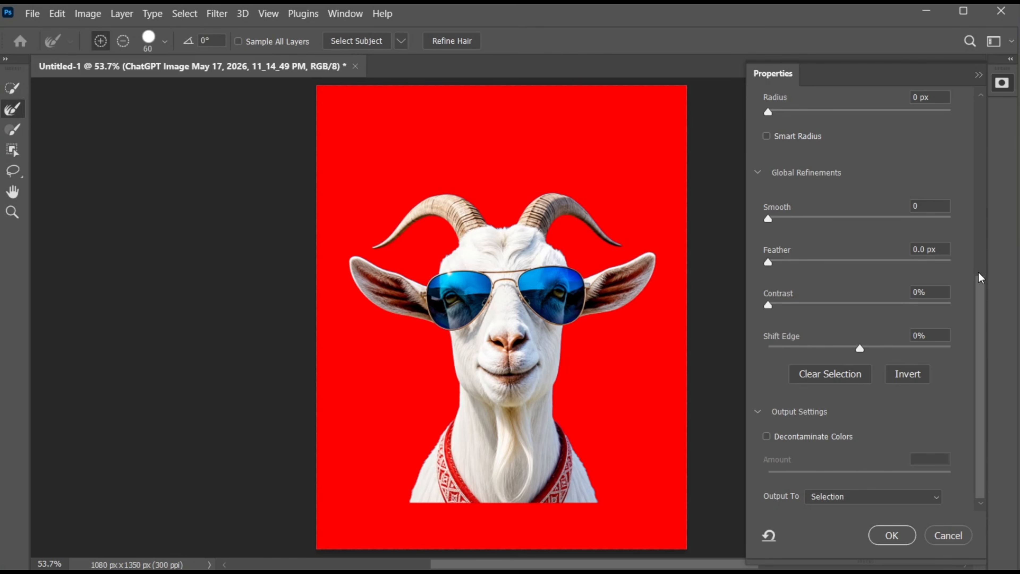
pyautogui.moveTo(981, 277); pyautogui.dragTo(974, 98)
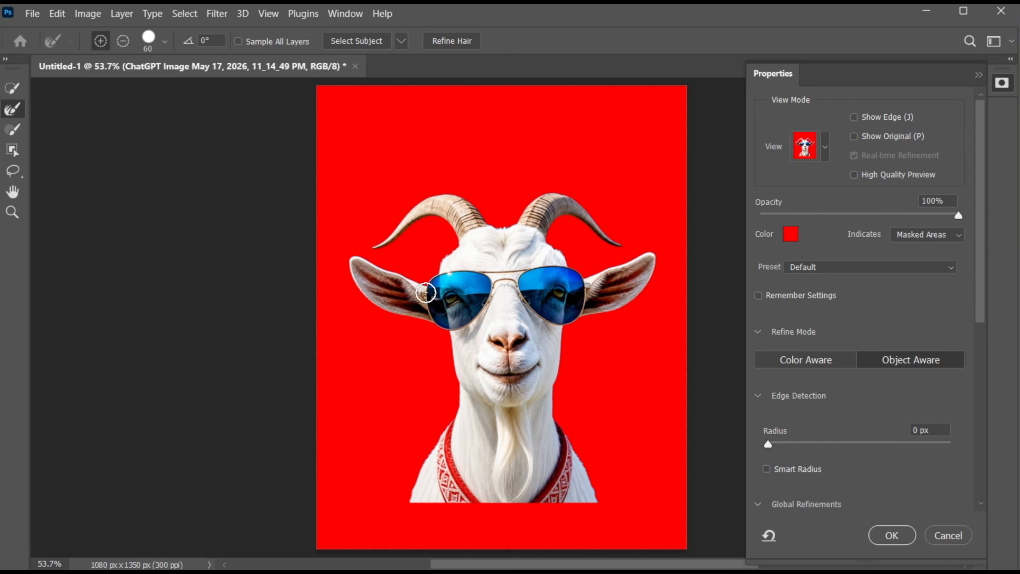
pyautogui.moveTo(433, 268)
pyautogui.mouseDown()
pyautogui.moveTo(451, 246)
pyautogui.moveTo(429, 221)
pyautogui.moveTo(375, 248)
pyautogui.moveTo(414, 199)
pyautogui.moveTo(457, 184)
pyautogui.moveTo(494, 220)
pyautogui.moveTo(553, 186)
pyautogui.moveTo(583, 198)
pyautogui.moveTo(622, 238)
pyautogui.moveTo(583, 237)
pyautogui.moveTo(564, 223)
pyautogui.moveTo(559, 243)
pyautogui.moveTo(586, 269)
pyautogui.moveTo(647, 247)
pyautogui.moveTo(663, 264)
pyautogui.moveTo(650, 289)
pyautogui.moveTo(570, 330)
pyautogui.moveTo(553, 394)
pyautogui.moveTo(596, 499)
pyautogui.mouseUp()
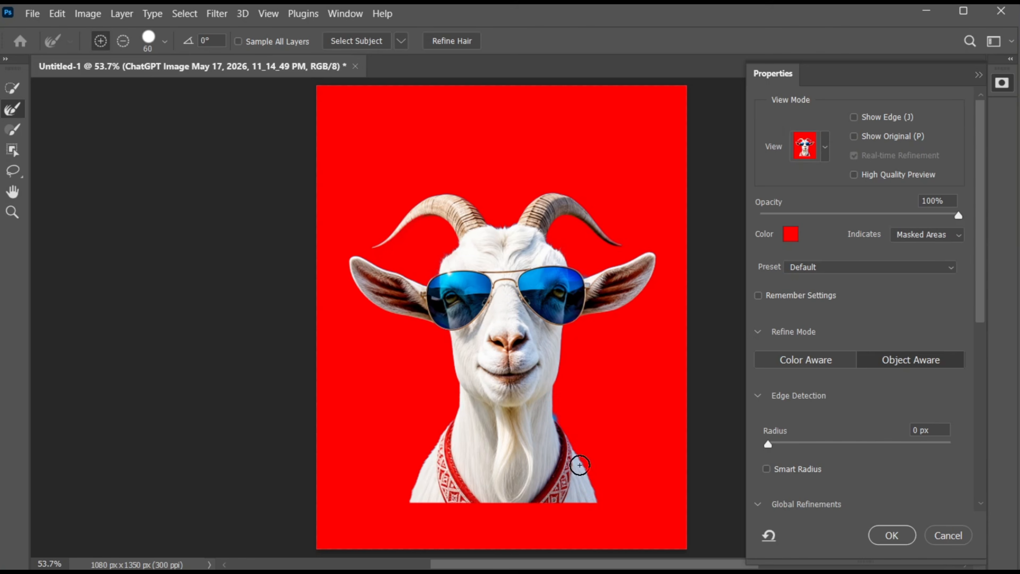
pyautogui.moveTo(401, 506)
pyautogui.mouseDown()
pyautogui.moveTo(445, 416)
pyautogui.moveTo(443, 340)
pyautogui.moveTo(364, 301)
pyautogui.moveTo(344, 258)
pyautogui.moveTo(359, 250)
pyautogui.moveTo(426, 279)
pyautogui.moveTo(453, 244)
pyautogui.mouseUp()
# - Enable Decontaminate Colors at 100% and output the goat cutout as a masked layer copy
pyautogui.moveTo(984, 321); pyautogui.dragTo(989, 473)
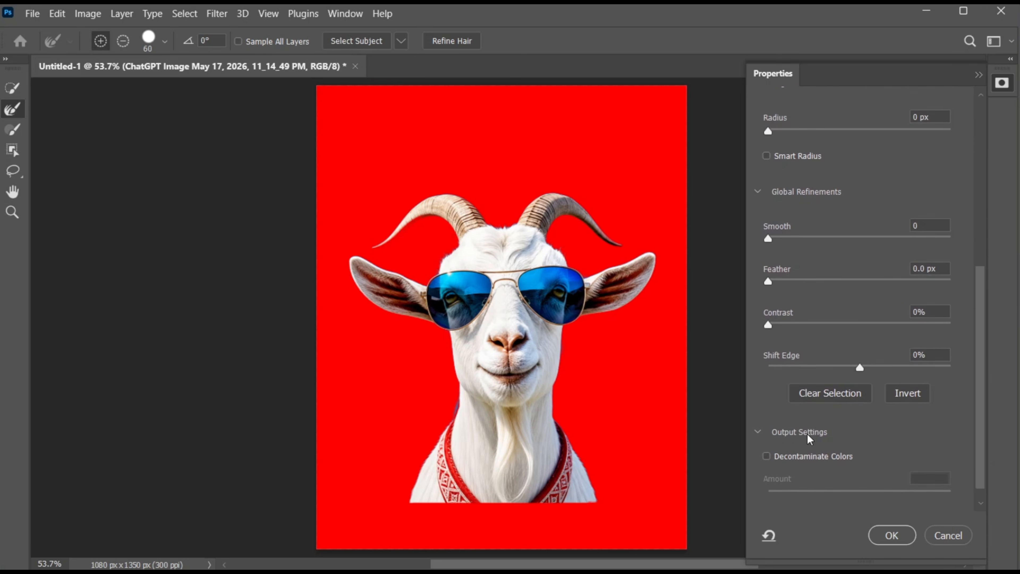
pyautogui.click(767, 457)
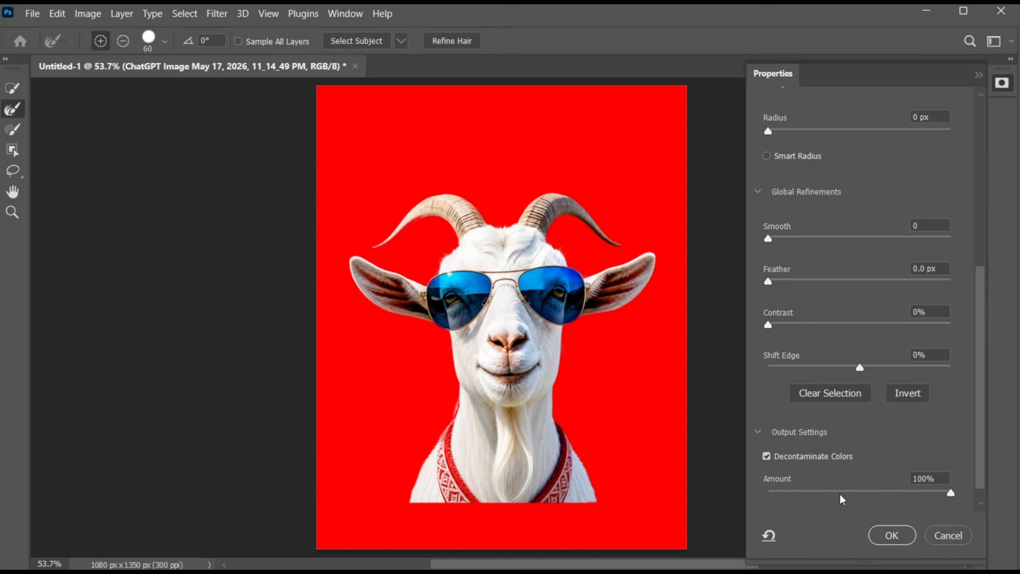
pyautogui.click(892, 535)
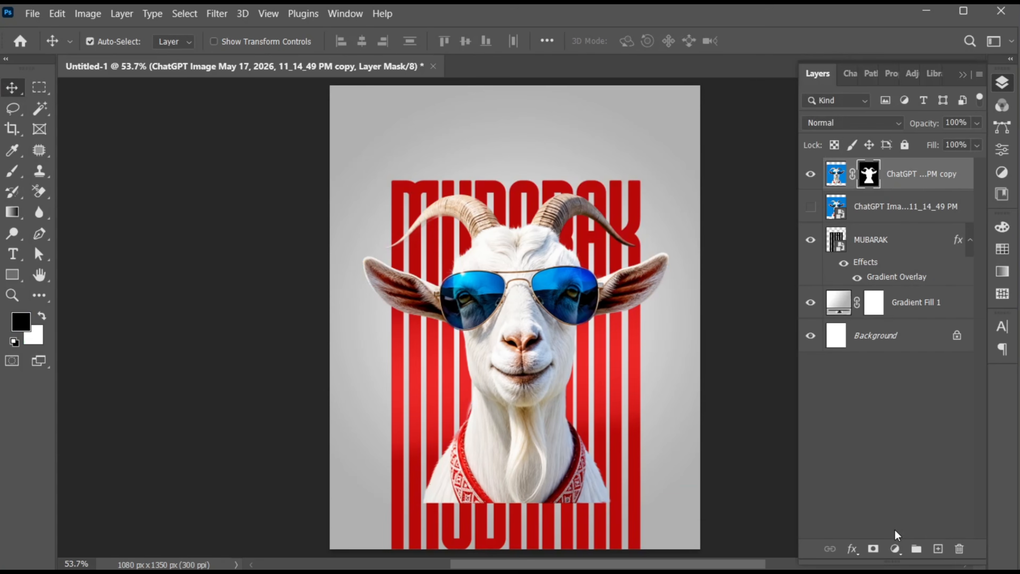
# - Move the goat cutout down to the canvas's bottom edge and convert its layer to a smart object
pyautogui.moveTo(524, 371); pyautogui.dragTo(524, 422)
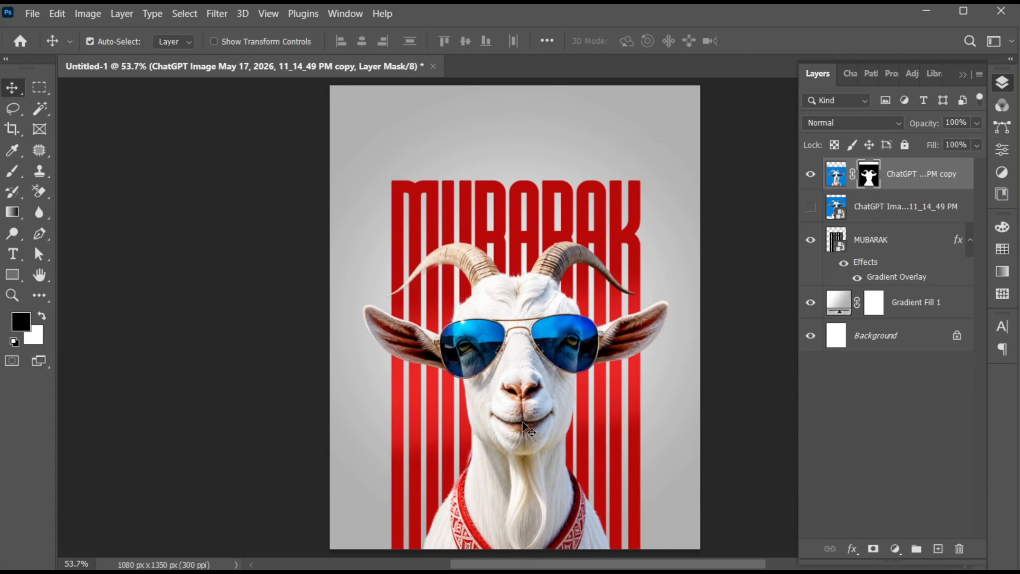
pyautogui.click(887, 177)
pyautogui.rightClick(887, 176)
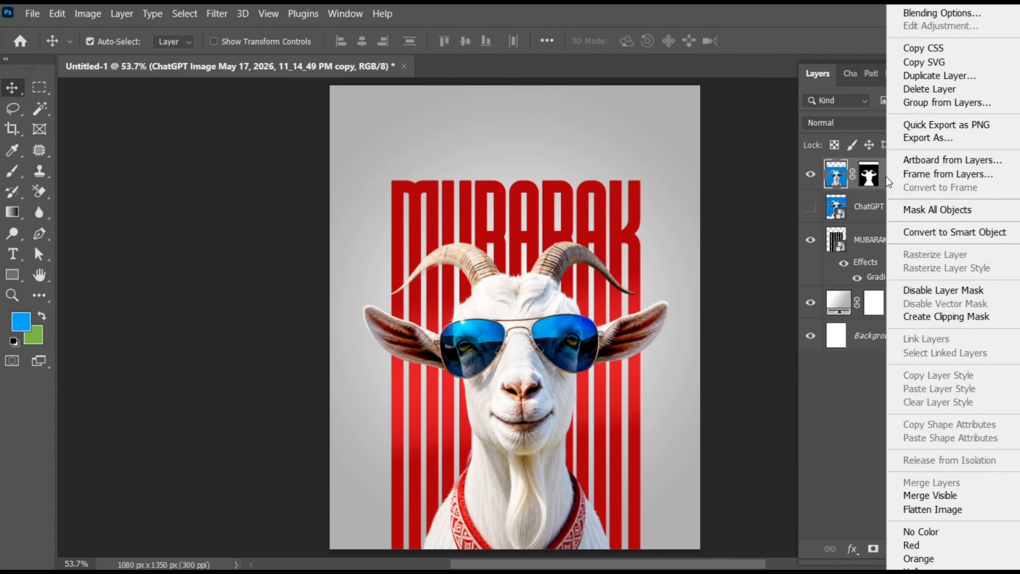
pyautogui.click(938, 234)
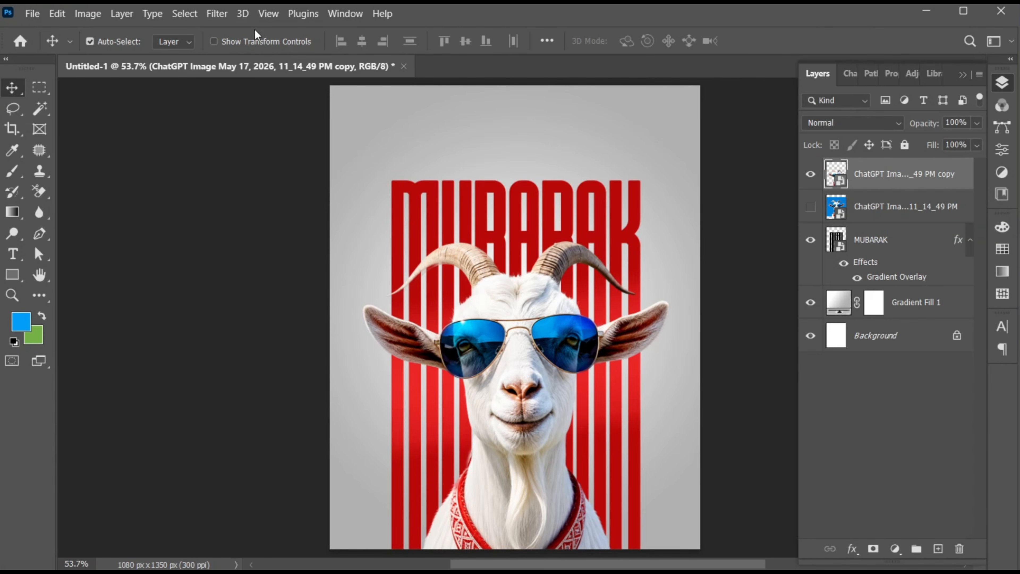
# - Apply the Camera Raw Filter's automatic adjustment to the goat cutout, with Temperature at +8 and Tint at -6
pyautogui.click(217, 14)
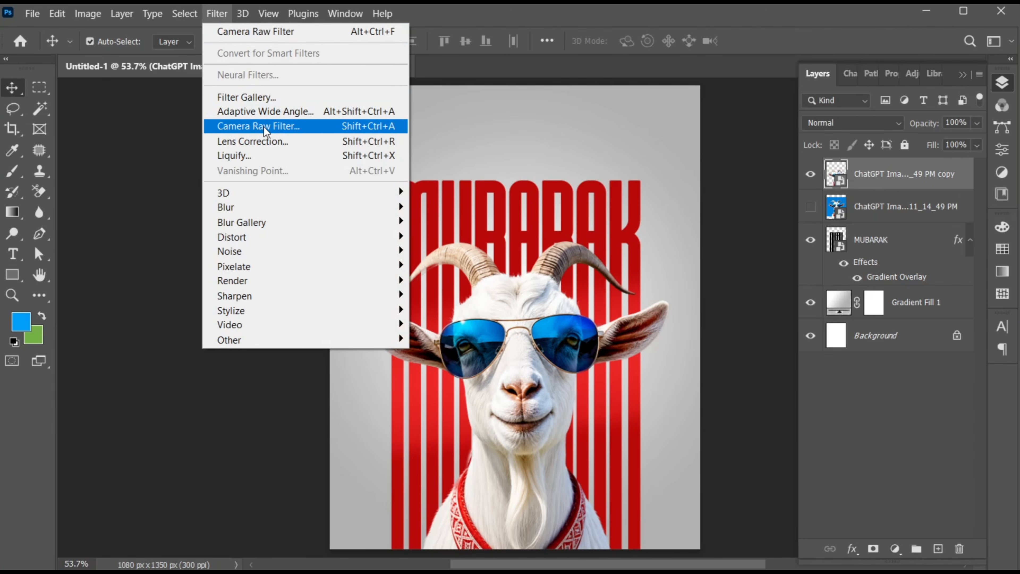
pyautogui.click(312, 127)
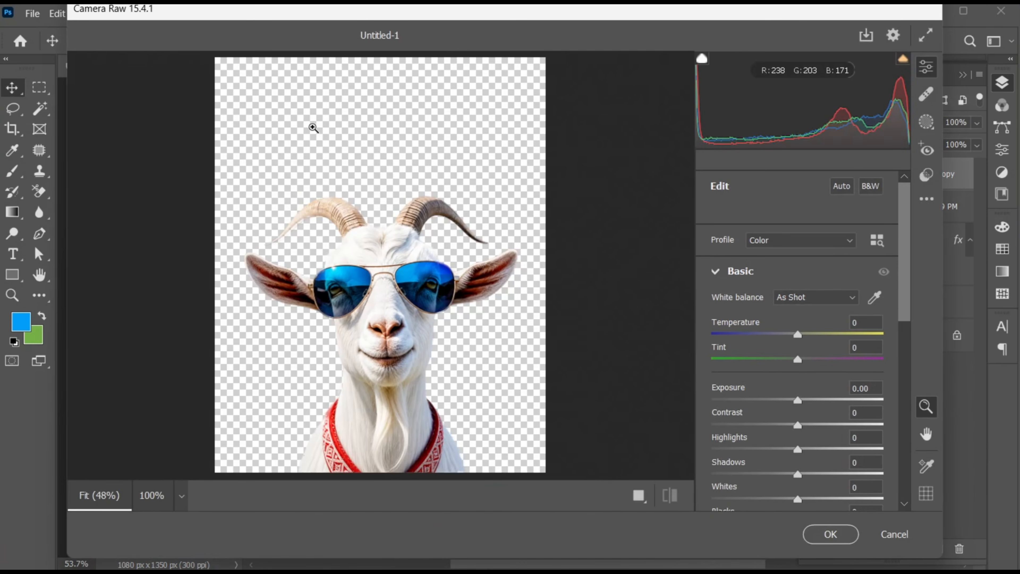
pyautogui.click(842, 186)
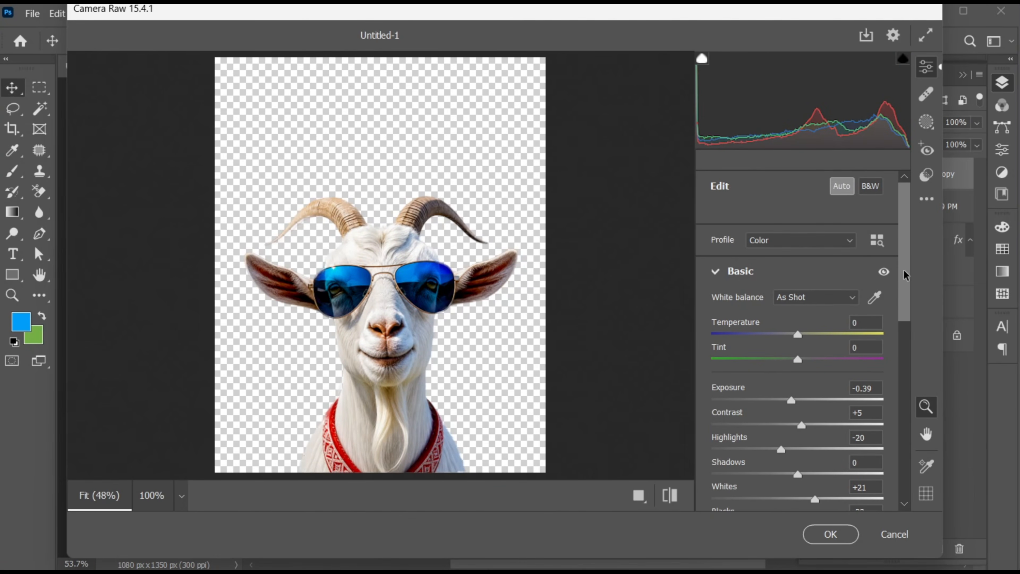
pyautogui.moveTo(904, 274); pyautogui.dragTo(910, 303)
pyautogui.moveTo(801, 260); pyautogui.dragTo(791, 286)
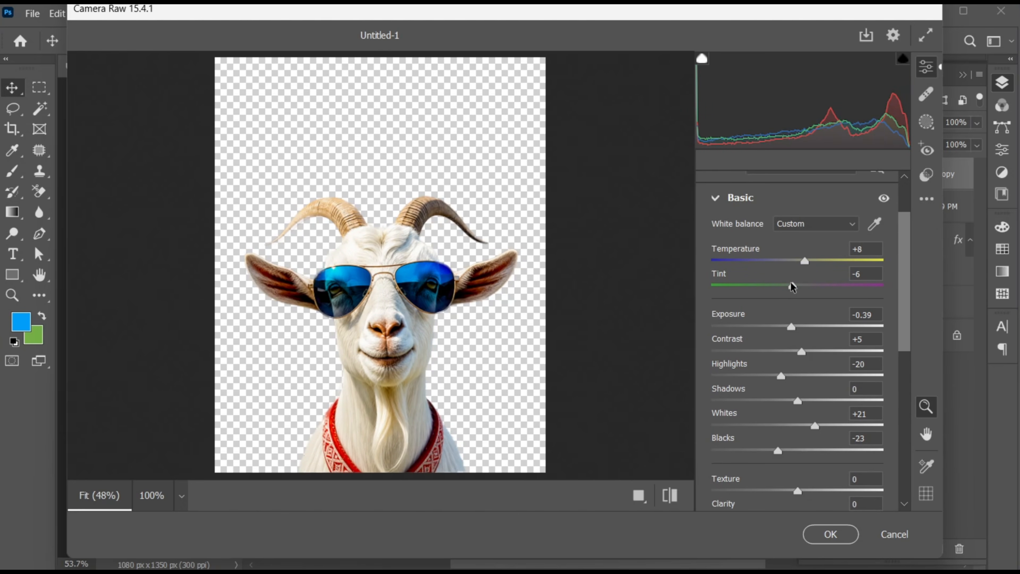
# - Adjust the goat's tones to Exposure +0.10, Contrast -39, Highlights +1, Shadows -54, Whites -18 and Blacks -50
pyautogui.moveTo(790, 327); pyautogui.dragTo(807, 327)
pyautogui.moveTo(807, 331); pyautogui.dragTo(751, 399)
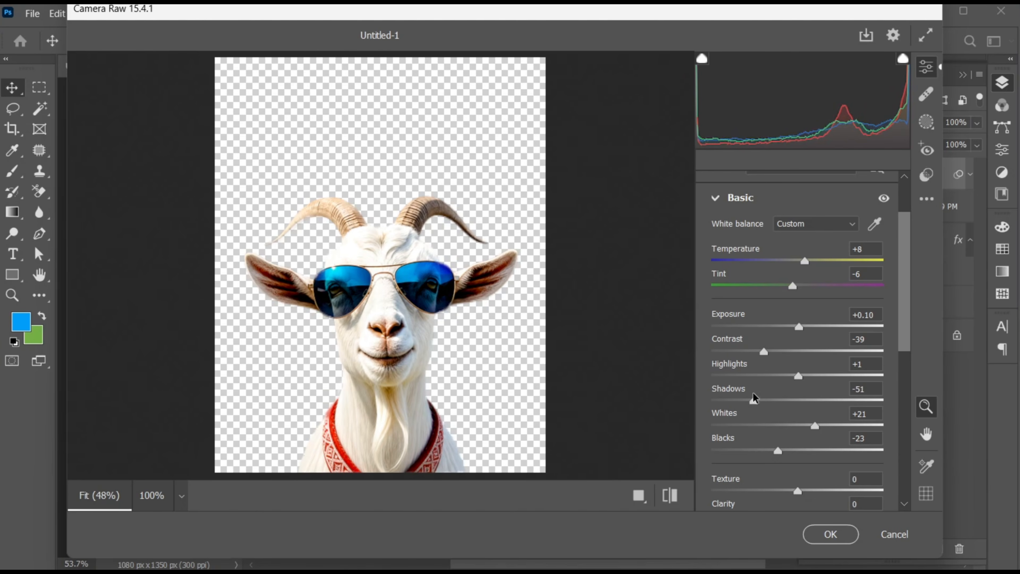
pyautogui.moveTo(815, 426); pyautogui.dragTo(755, 452)
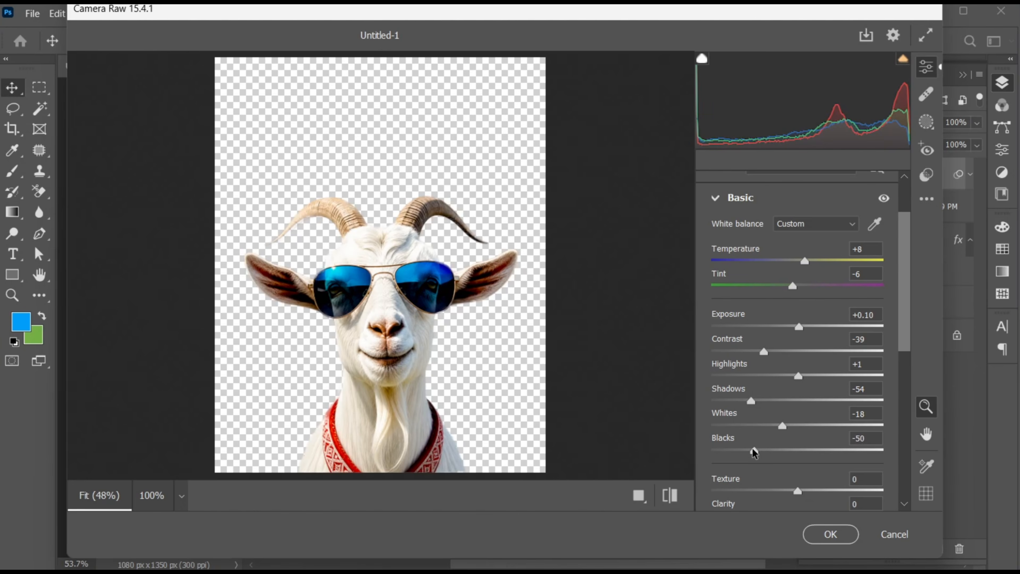
# - Set the goat's Vibrance to -5 and Saturation to +16, and apply the Camera Raw Filter
pyautogui.moveTo(908, 350); pyautogui.dragTo(909, 419)
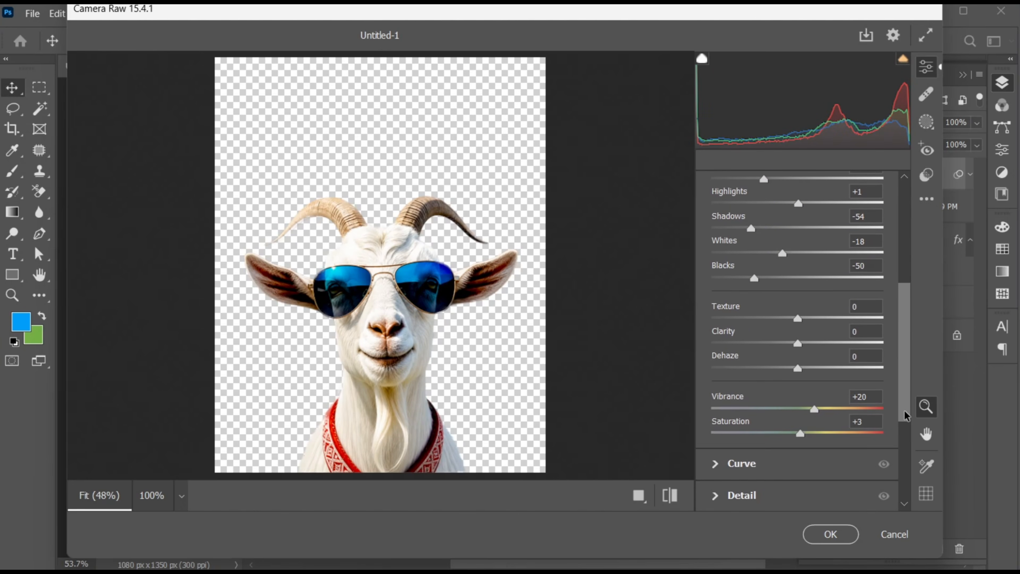
pyautogui.moveTo(815, 407); pyautogui.dragTo(811, 434)
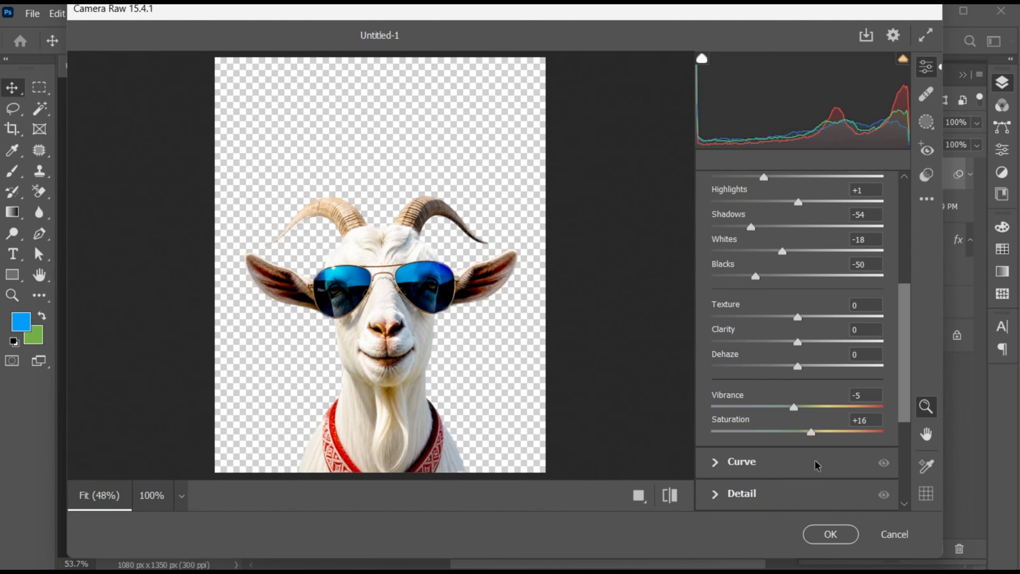
pyautogui.click(824, 533)
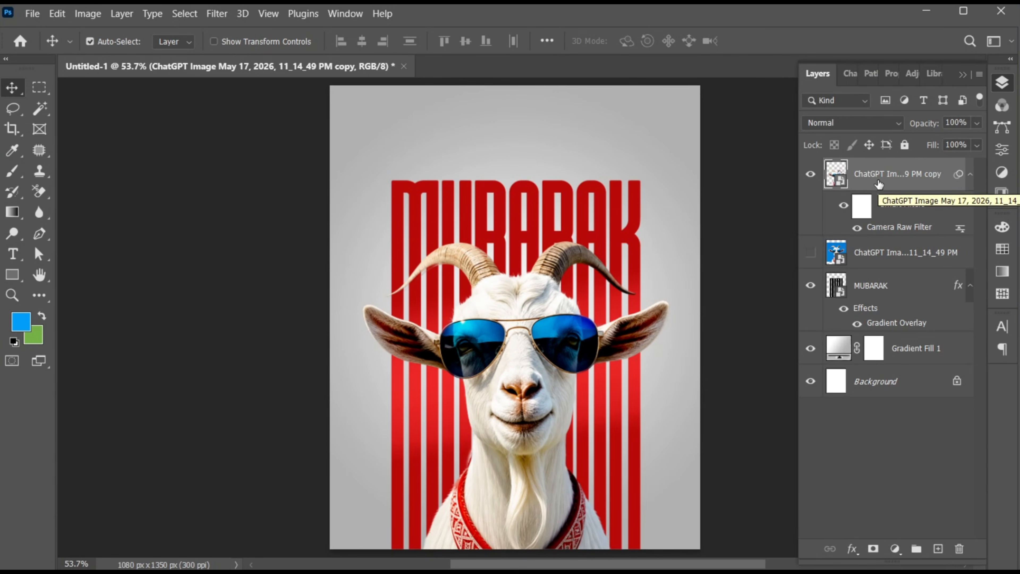
# - Place the embedded calligraphy image Untitled-1-04.png centred above the MUBARAK lettering and enlarge it slightly
pyautogui.click(32, 14)
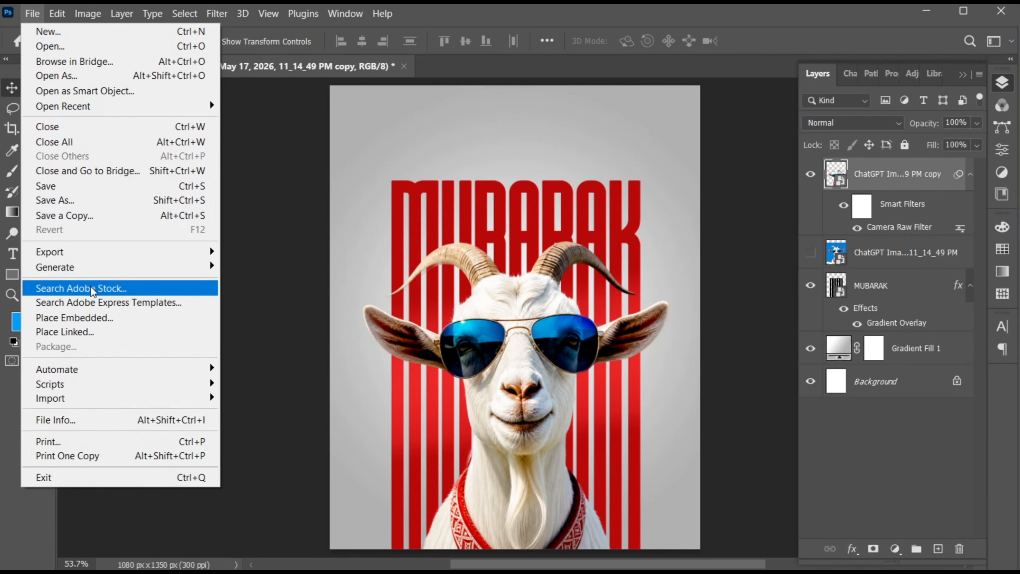
pyautogui.click(96, 316)
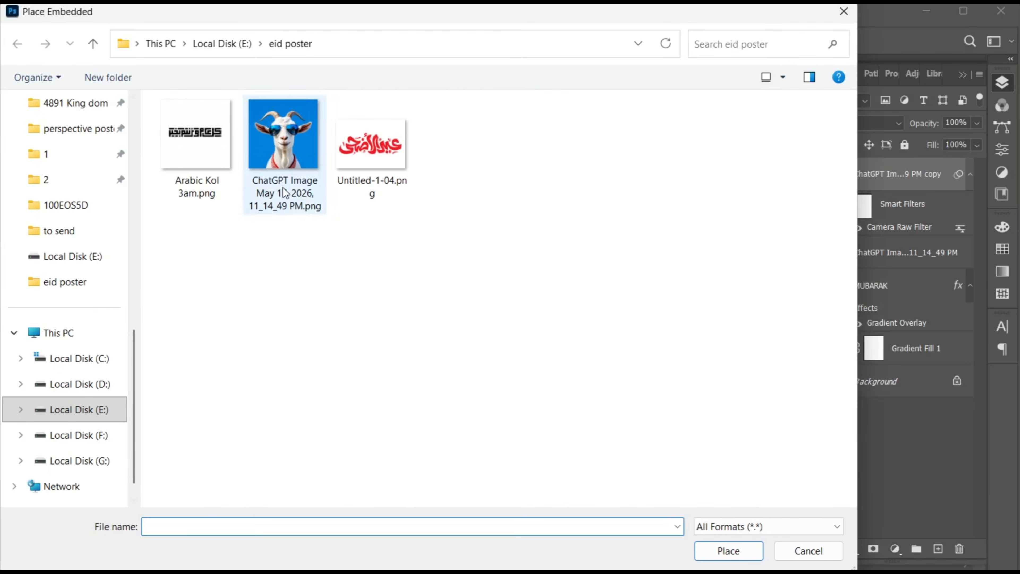
pyautogui.click(371, 149)
pyautogui.click(719, 549)
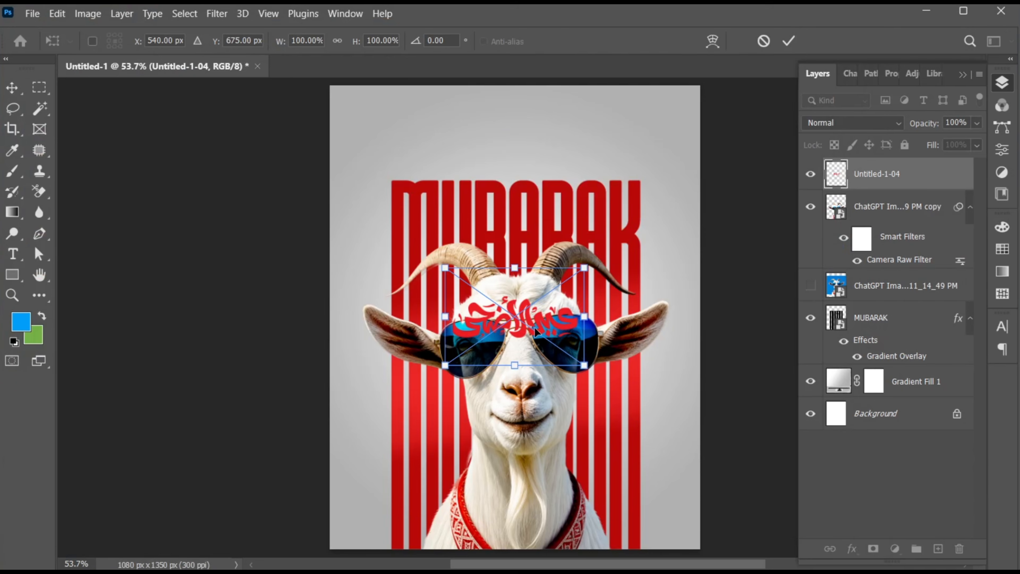
pyautogui.moveTo(535, 330); pyautogui.dragTo(536, 155)
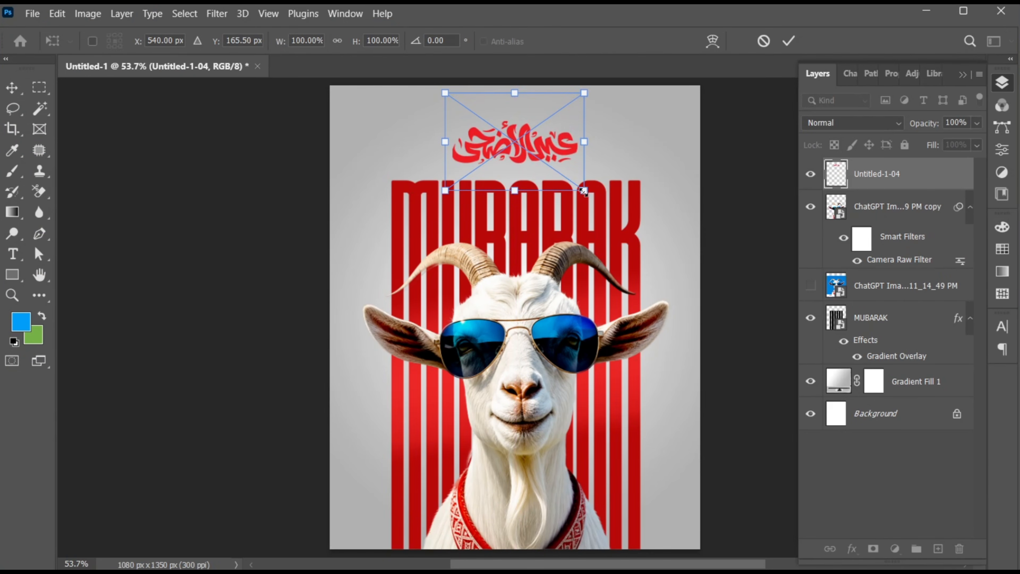
pyautogui.moveTo(583, 191); pyautogui.dragTo(602, 202)
pyautogui.click(789, 41)
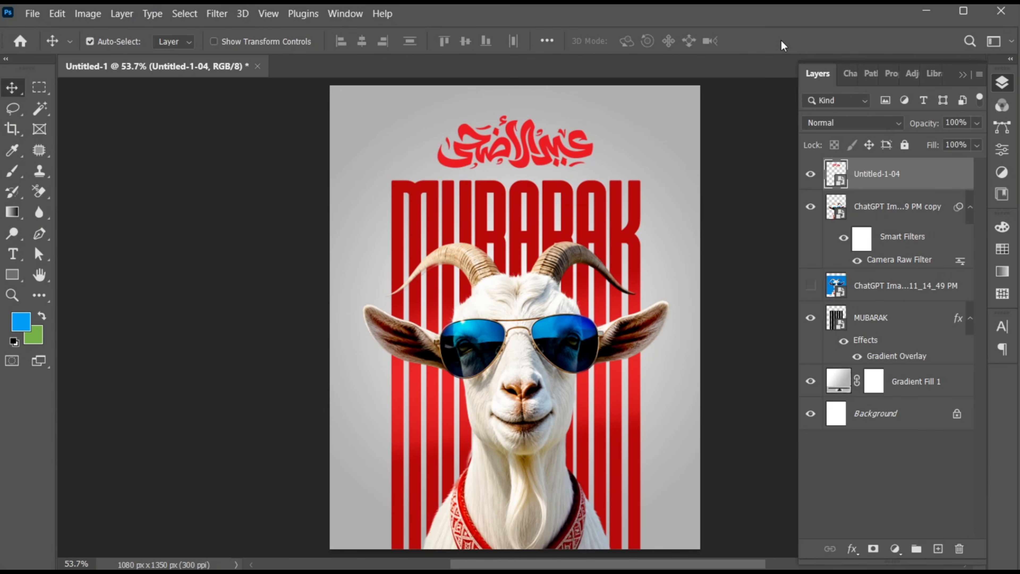
# - Add a Color Overlay to the Arabic calligraphy in a dark blue sampled from the goat's sunglasses and darkened
pyautogui.click(853, 549)
pyautogui.click(899, 489)
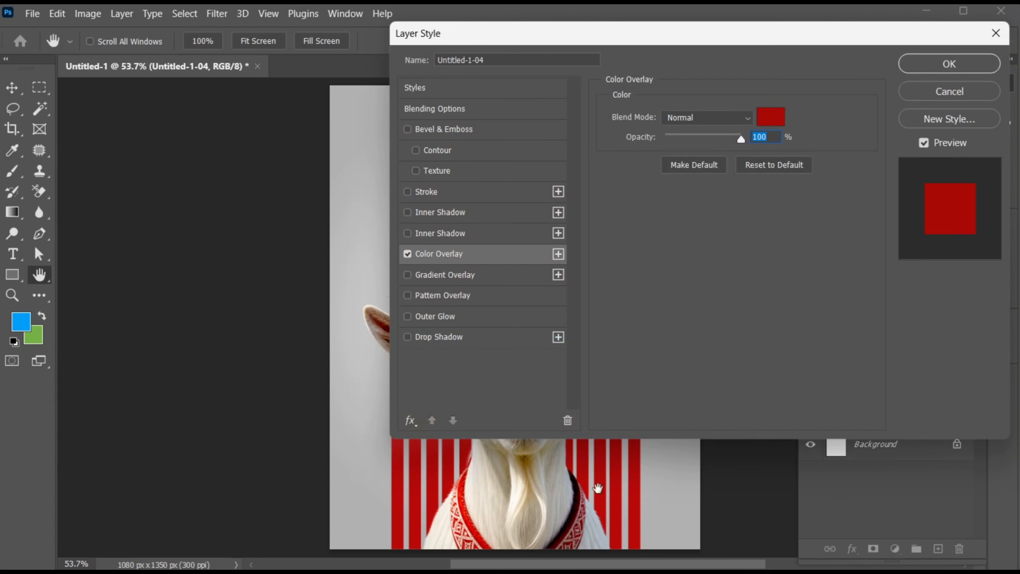
pyautogui.moveTo(597, 487); pyautogui.dragTo(395, 487)
pyautogui.click(771, 117)
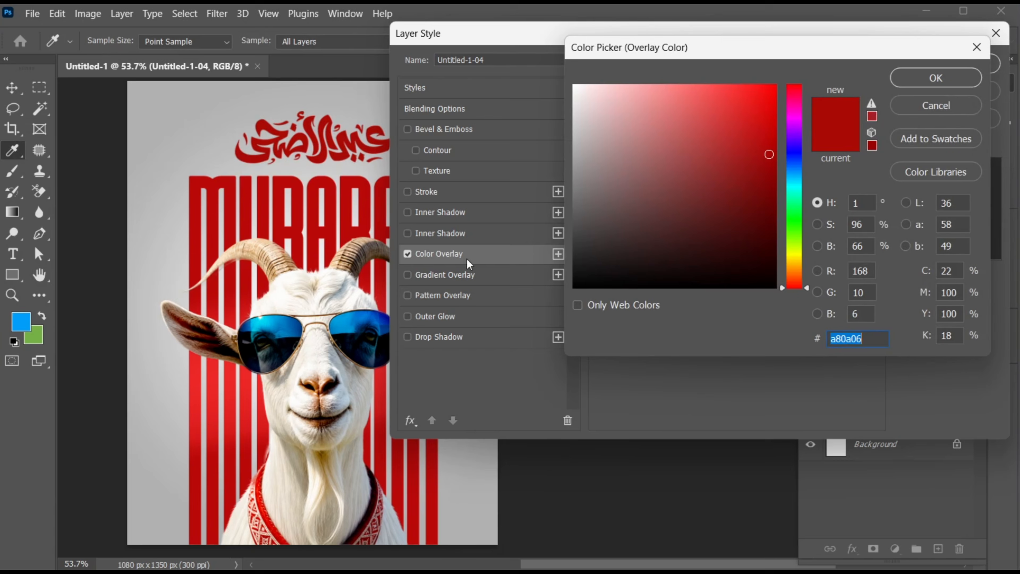
pyautogui.click(387, 312)
pyautogui.moveTo(785, 160)
pyautogui.mouseDown()
pyautogui.moveTo(770, 169)
pyautogui.moveTo(782, 186)
pyautogui.moveTo(768, 197)
pyautogui.mouseUp()
pyautogui.click(906, 76)
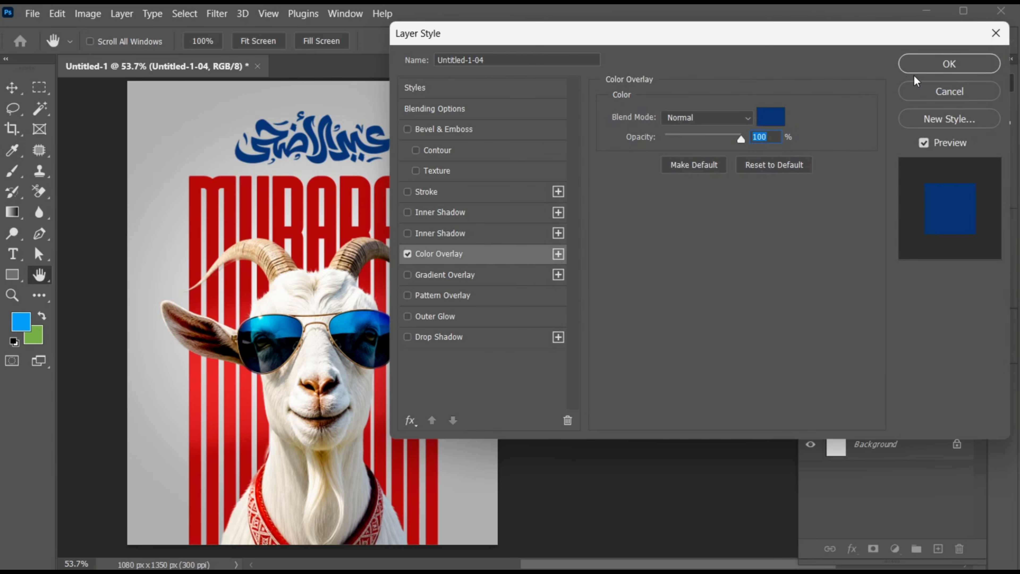
pyautogui.click(933, 65)
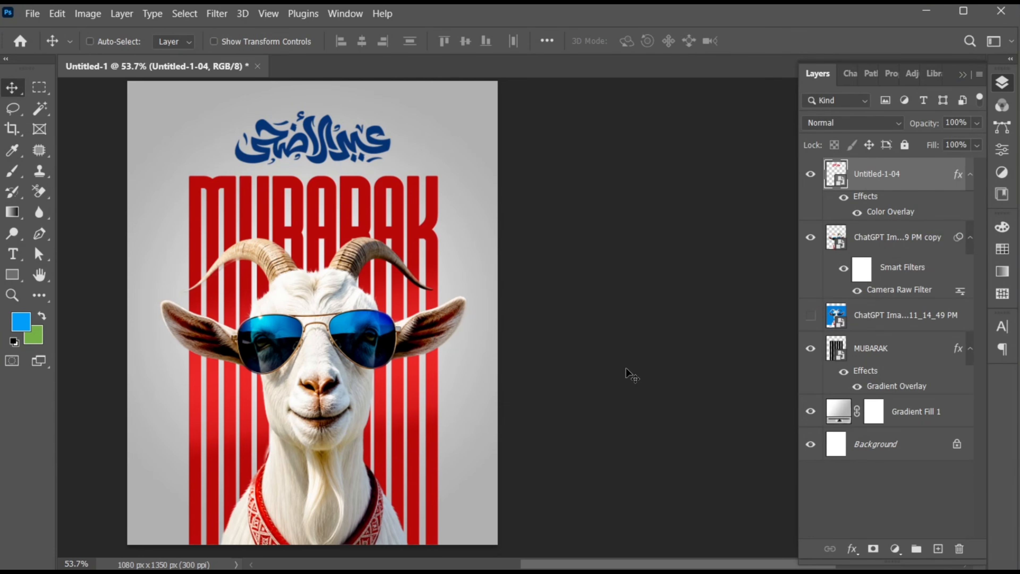
# - Add the text "BY JZ GRAPHICS" above the Arabic calligraphy and set its font to Gotham Bold
pyautogui.hscroll(-5, 632, 375)
pyautogui.click(12, 254)
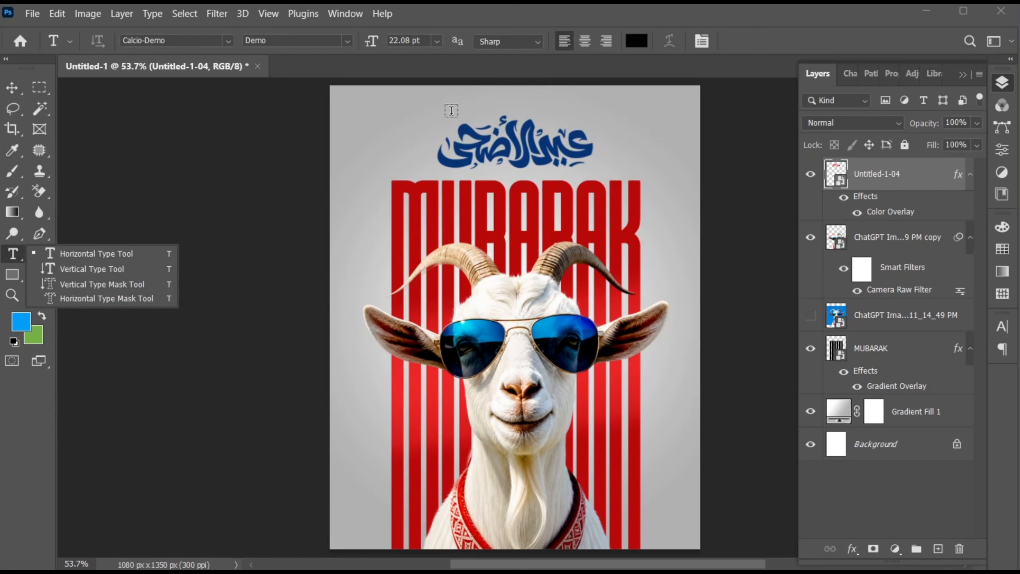
pyautogui.click(443, 105)
pyautogui.click(443, 105)
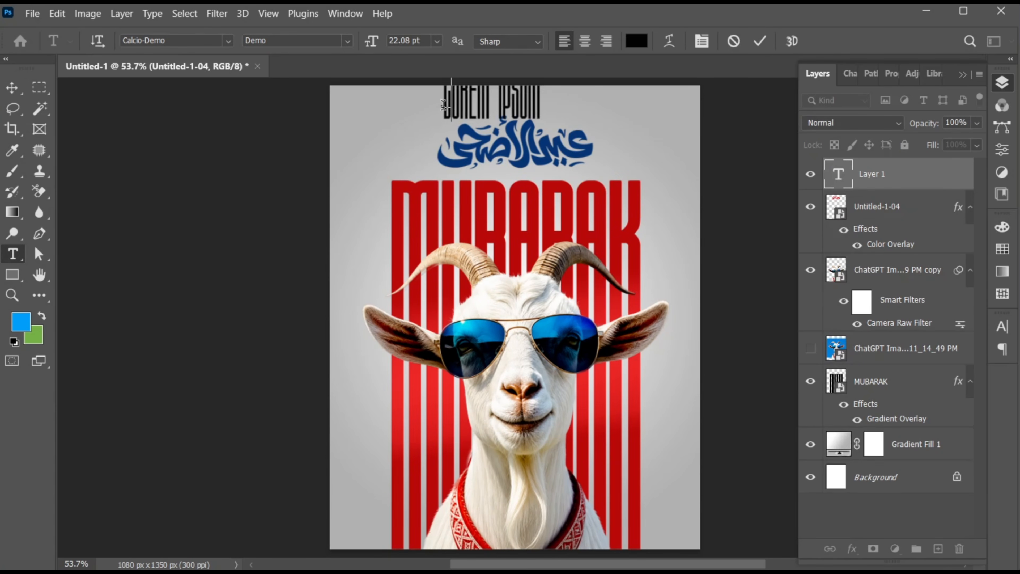
pyautogui.write('BY JZ GRAPHICS')
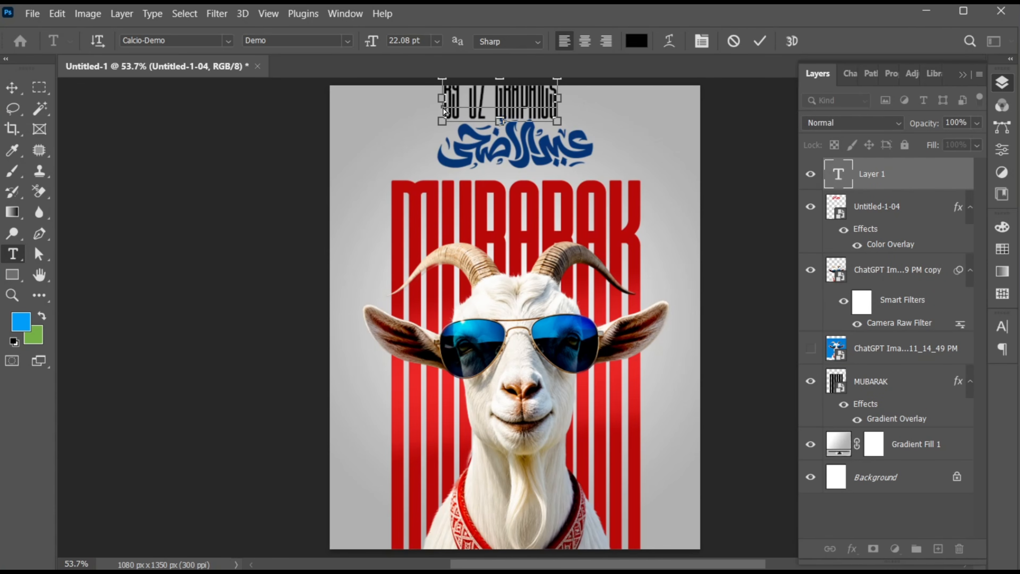
pyautogui.hotkey('ctrl', 'a')
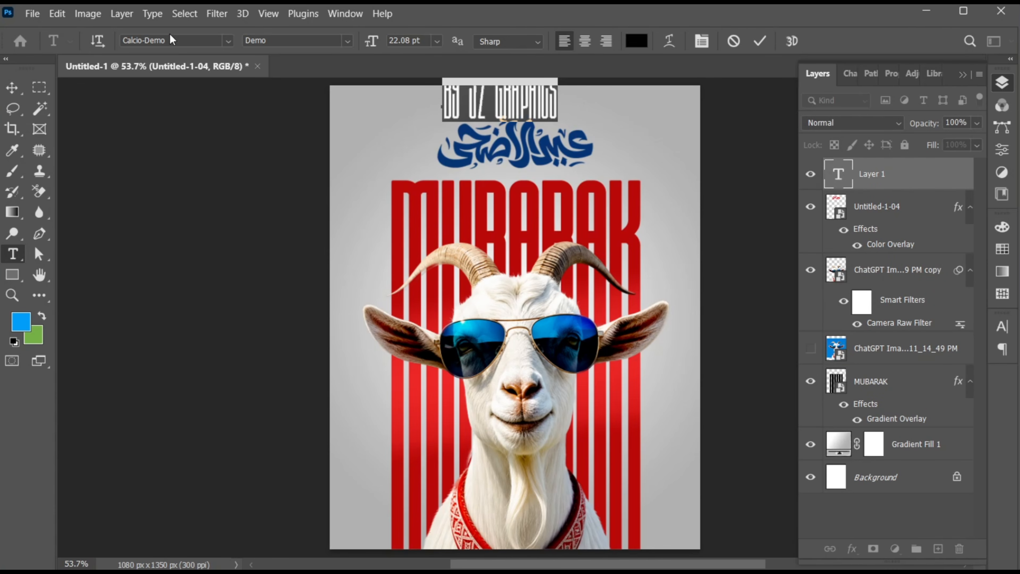
pyautogui.click(172, 40)
pyautogui.write('GOTHAM')
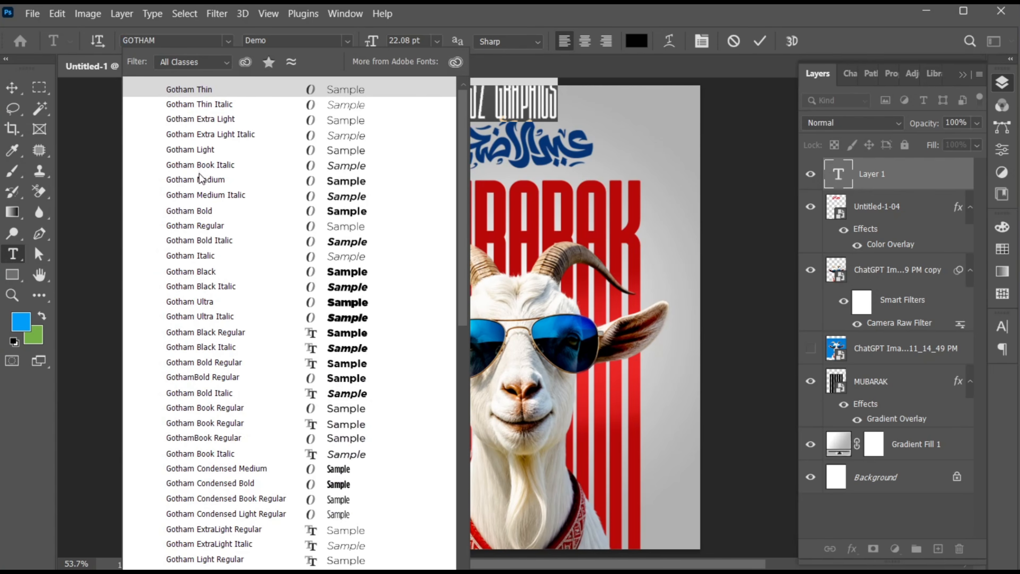
pyautogui.click(211, 210)
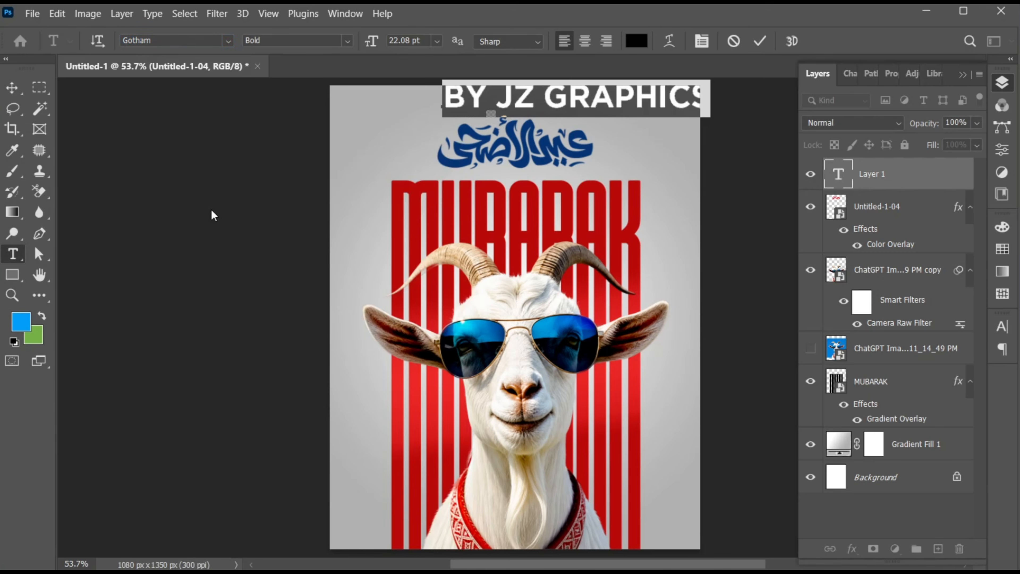
# - Set the BY JZ GRAPHICS text's size to 7 pt and its tracking to 600
pyautogui.click(1004, 327)
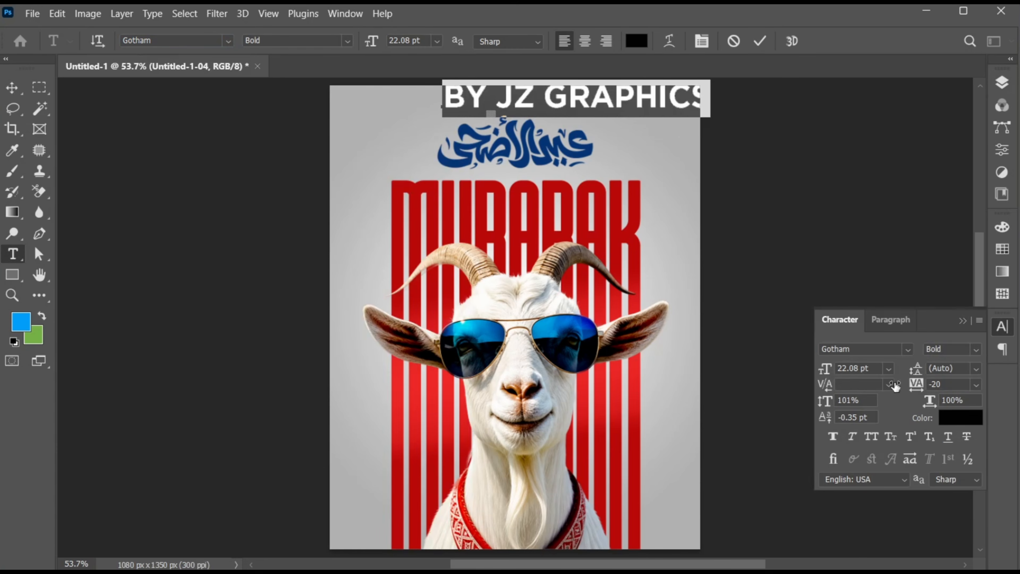
pyautogui.moveTo(824, 376); pyautogui.dragTo(811, 376)
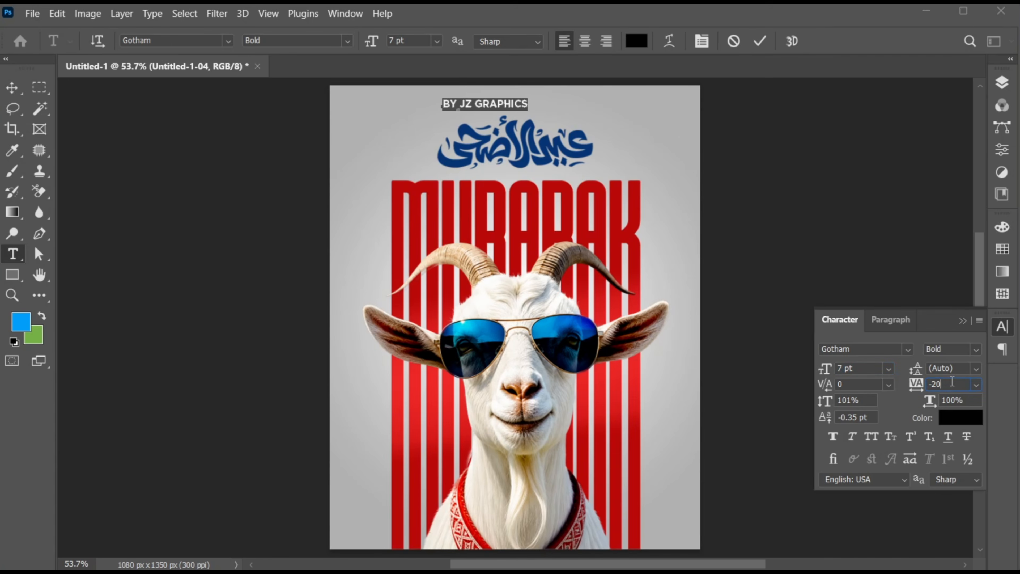
pyautogui.press('Return')
pyautogui.click(916, 385)
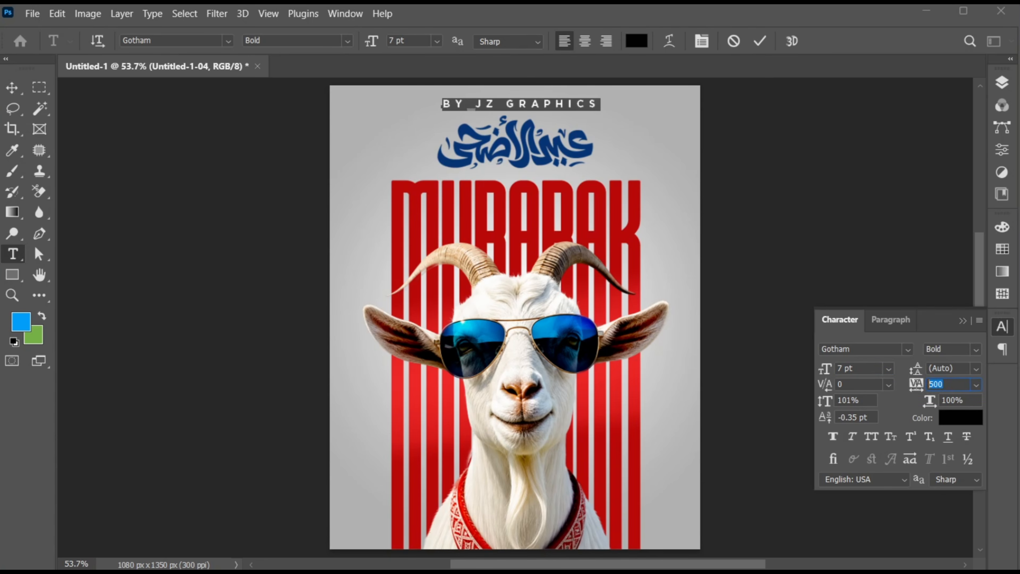
pyautogui.press('Return')
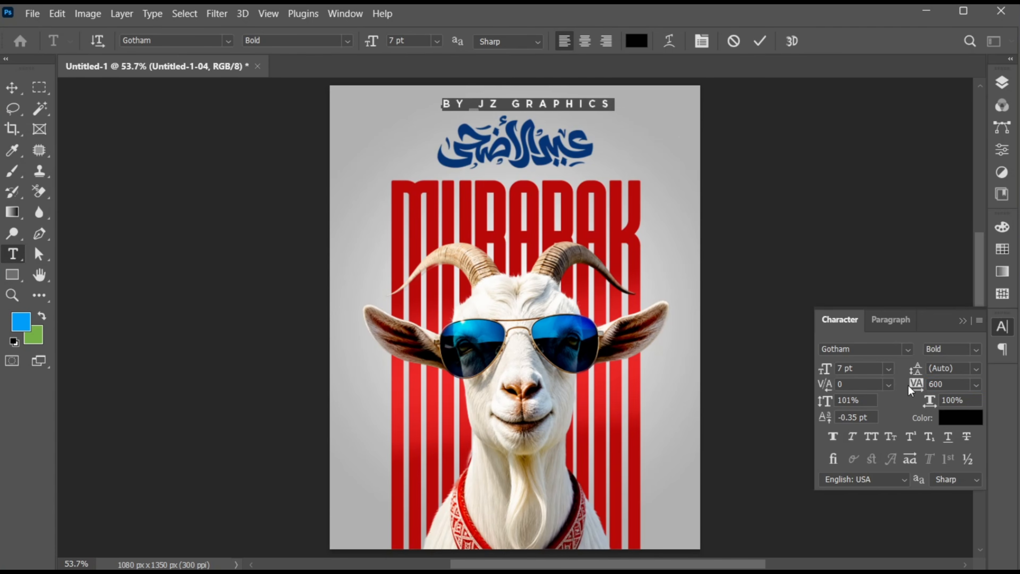
pyautogui.click(963, 322)
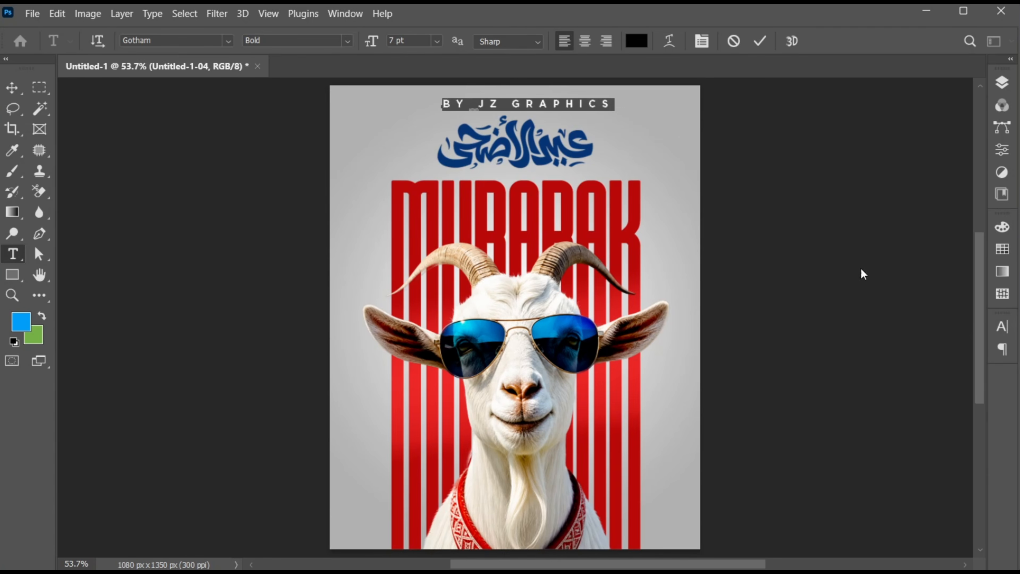
# - Colour the BY JZ GRAPHICS text a darker navy, starting from the calligraphy's blue 053474
pyautogui.click(637, 40)
pyautogui.write('053474')
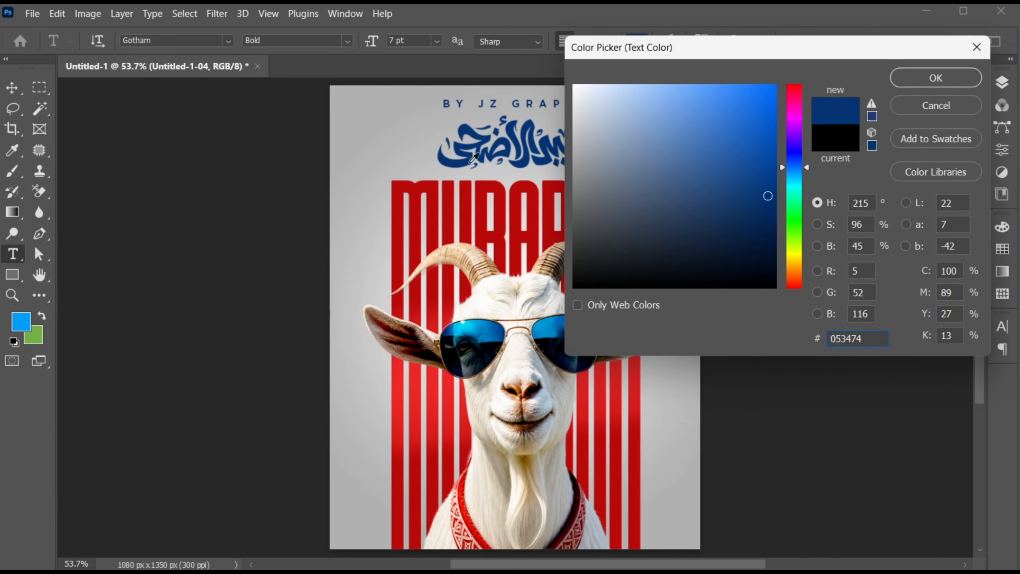
pyautogui.click(772, 225)
pyautogui.click(935, 79)
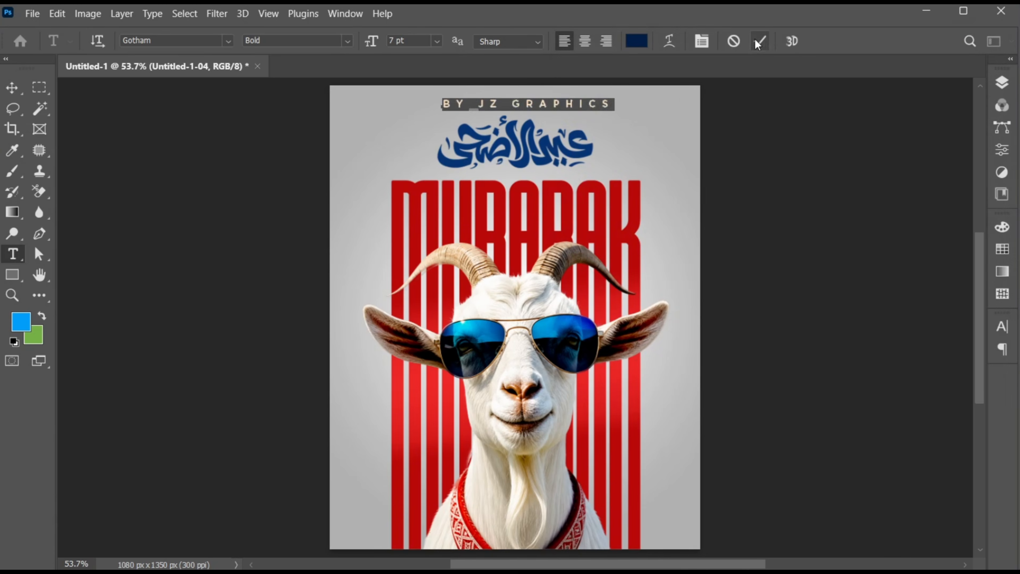
# - Scale the BY JZ GRAPHICS text down and centre it horizontally on the canvas above the calligraphy
pyautogui.hotkey('ctrl', 't')
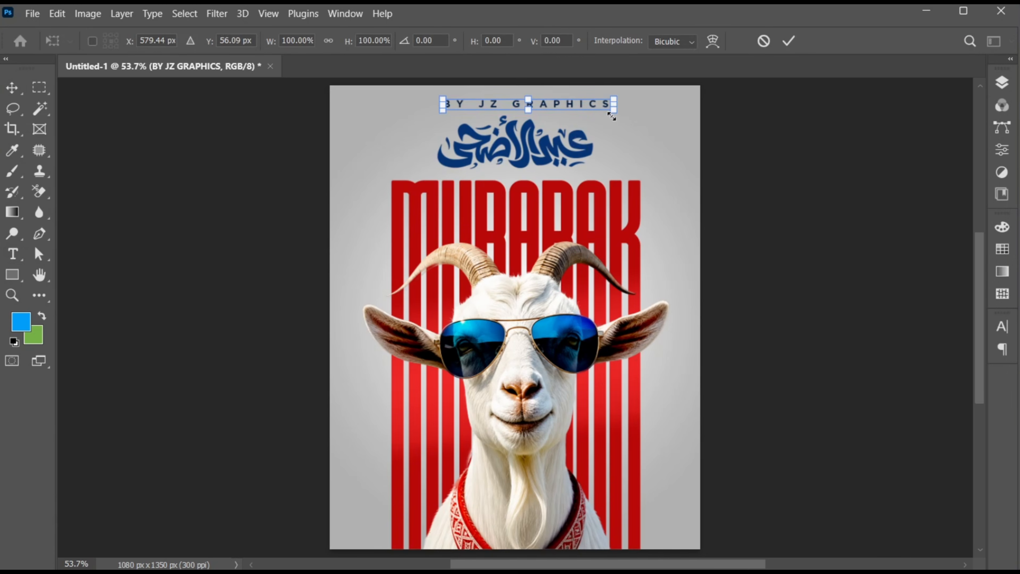
pyautogui.moveTo(613, 116); pyautogui.dragTo(581, 109)
pyautogui.press('Return')
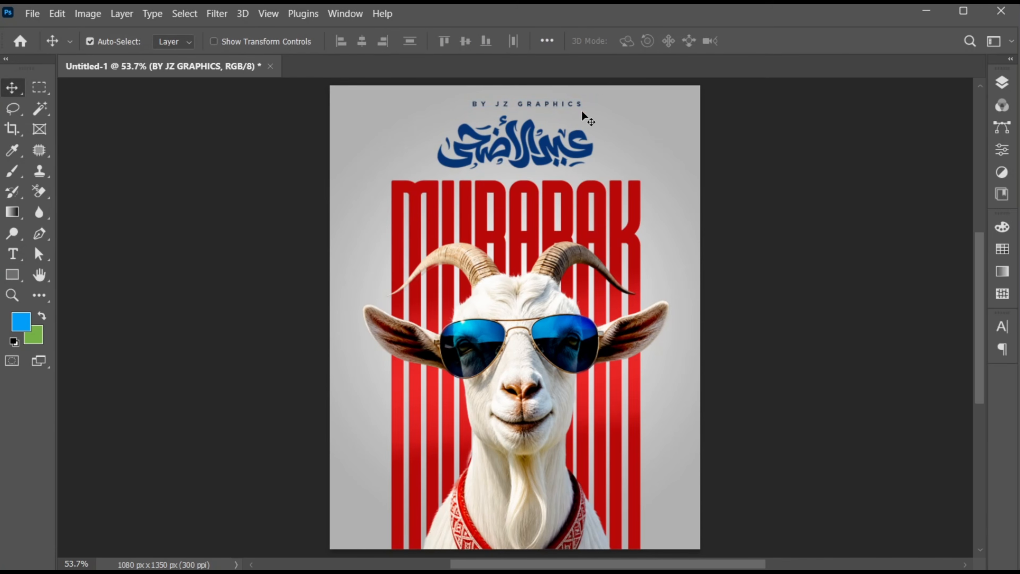
pyautogui.hotkey('ctrl', 'a')
pyautogui.click(364, 40)
pyautogui.hotkey('ctrl', 'd')
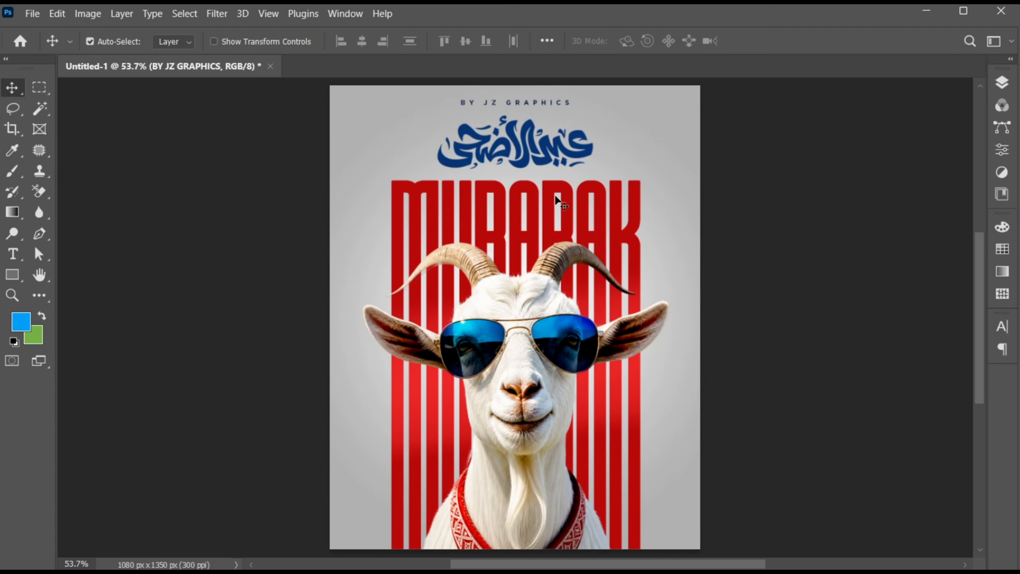
pyautogui.click(1001, 85)
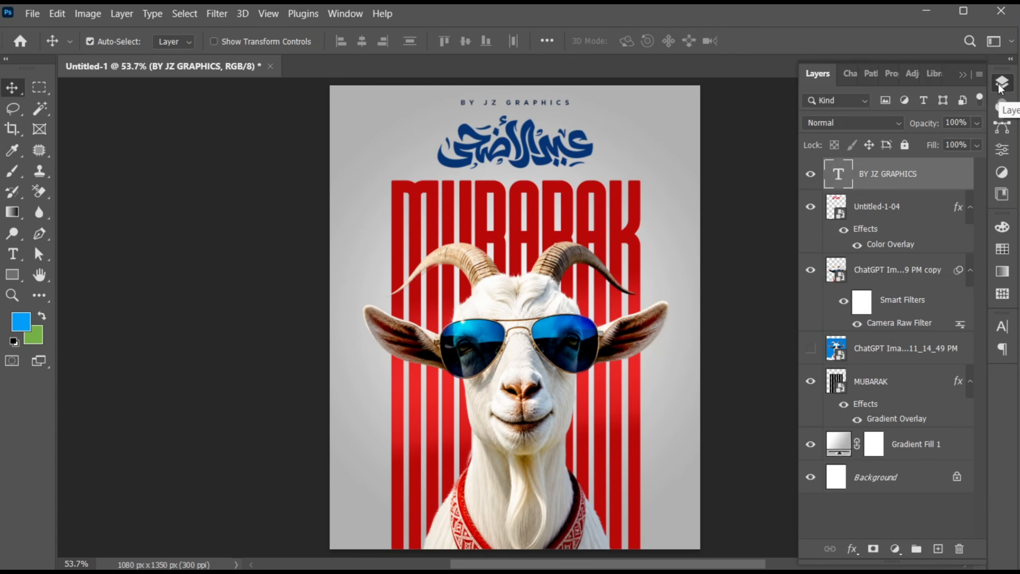
# - Place the image Arabic Kol 3am.png as an embedded layer above the BY JZ GRAPHICS text, keeping its default size
pyautogui.click(32, 13)
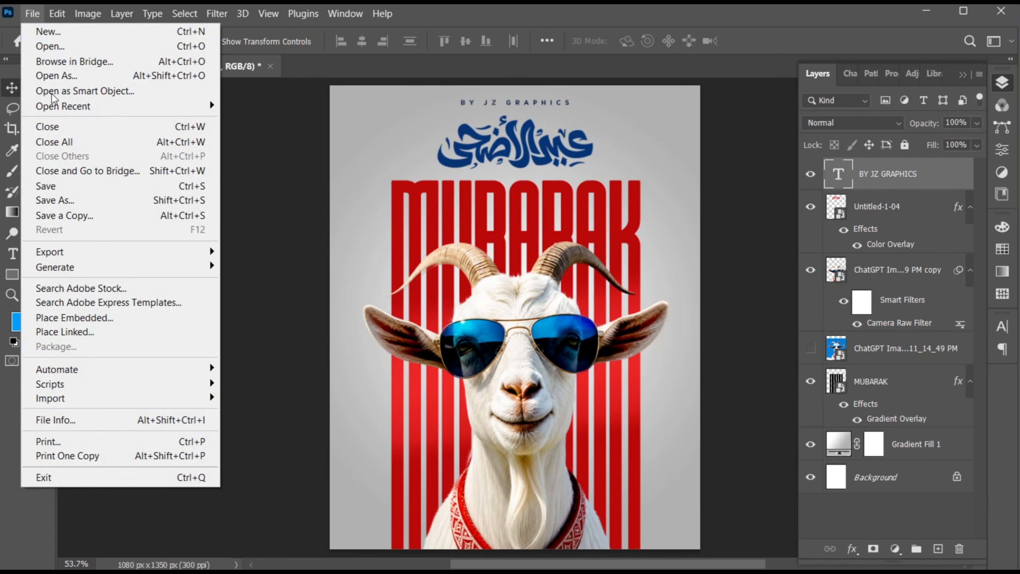
pyautogui.click(101, 315)
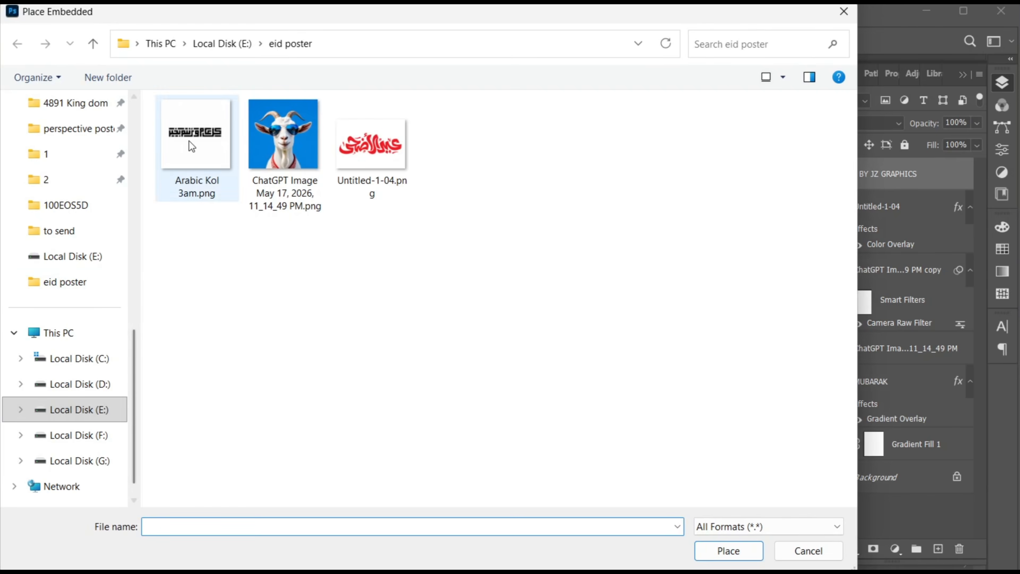
pyautogui.click(196, 137)
pyautogui.click(727, 550)
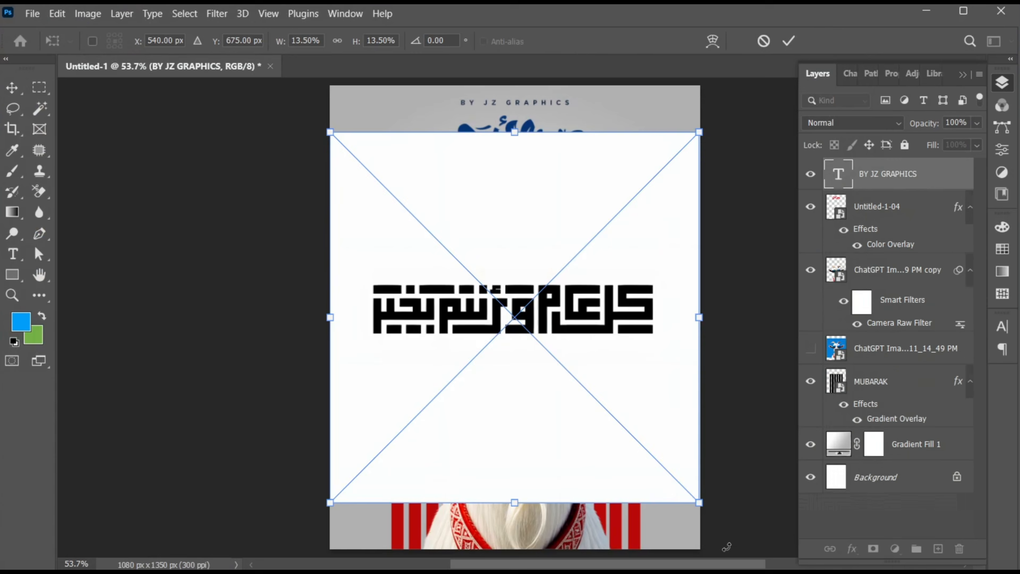
pyautogui.click(788, 40)
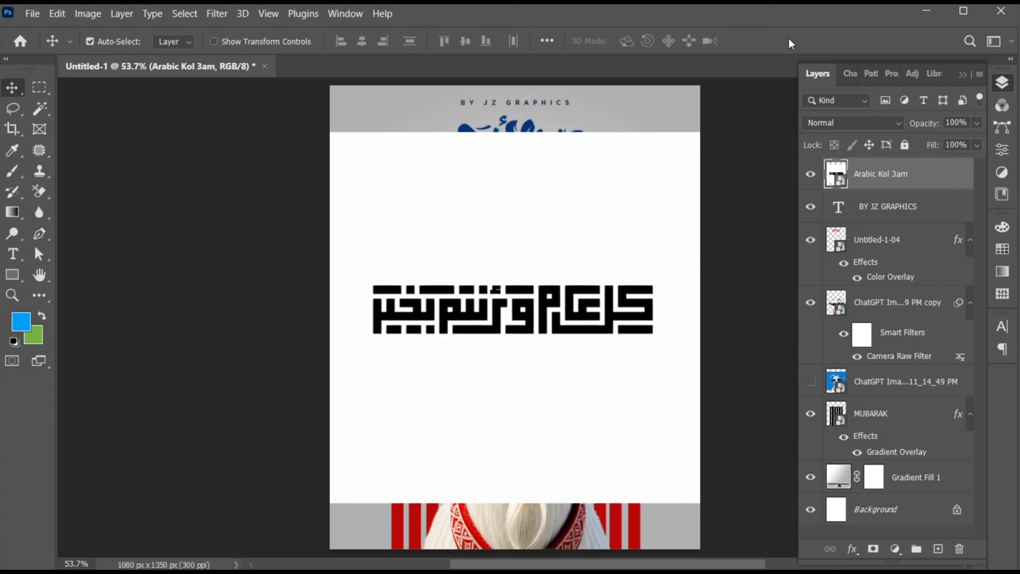
# - Select all the black lettering in the Arabic Kol 3am image by similar colour and mask out its white background
pyautogui.moveTo(44, 113); pyautogui.dragTo(105, 148)
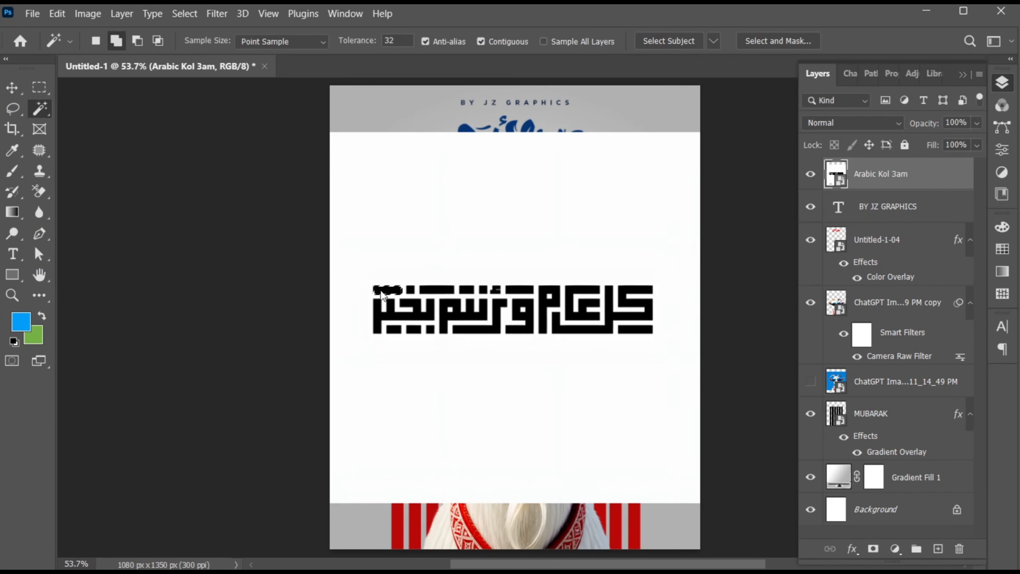
pyautogui.rightClick(381, 288)
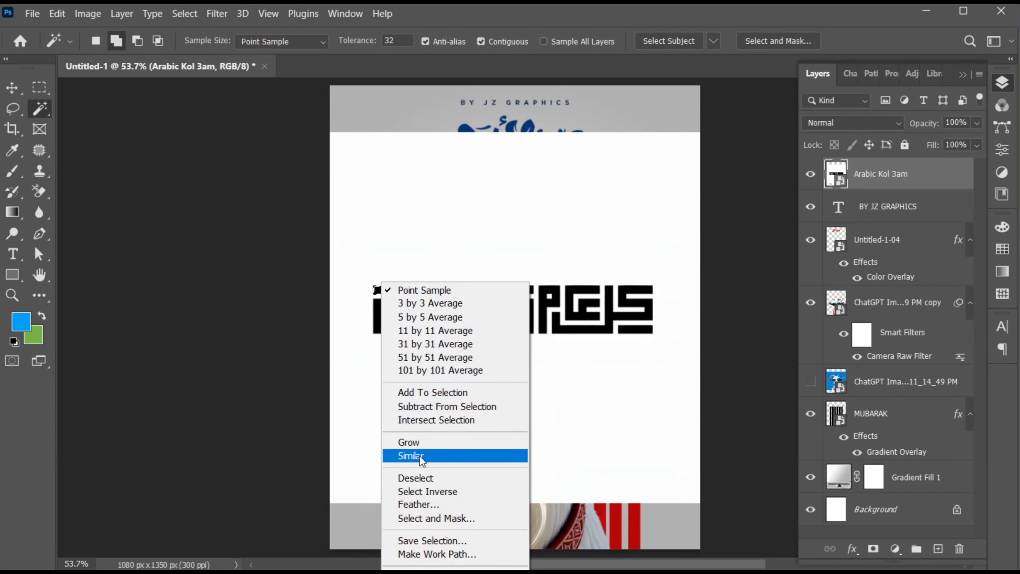
pyautogui.click(449, 458)
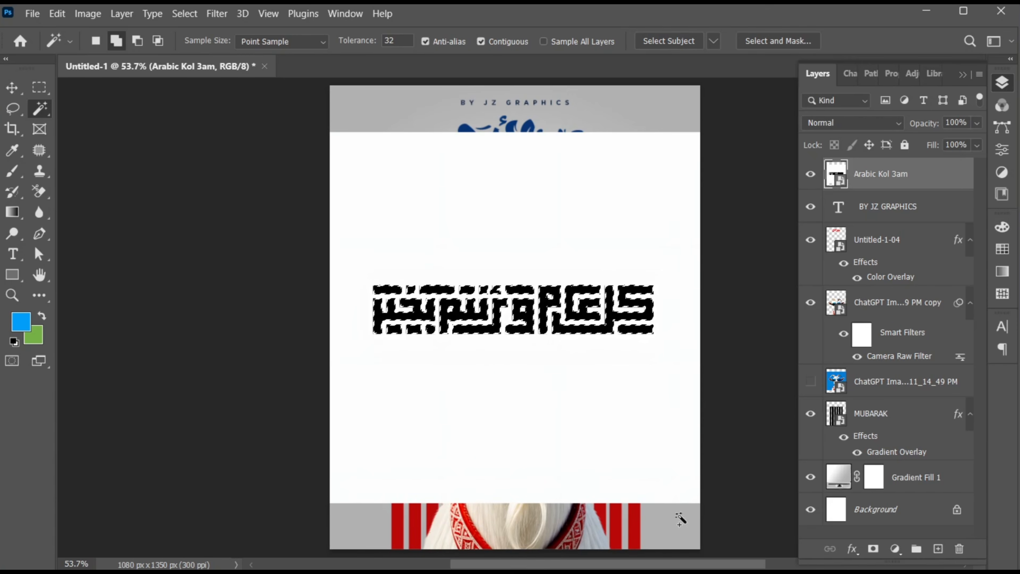
pyautogui.click(874, 550)
pyautogui.press('v')
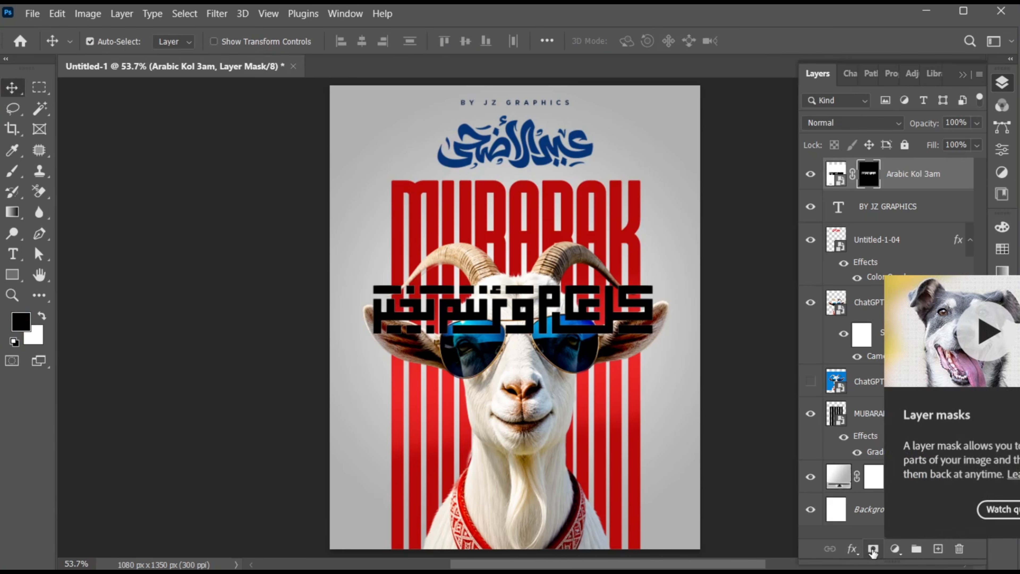
# - Scale the black Arabic lettering down and repeat it as a row of four copies spanning the poster's bottom edge
pyautogui.click(837, 174)
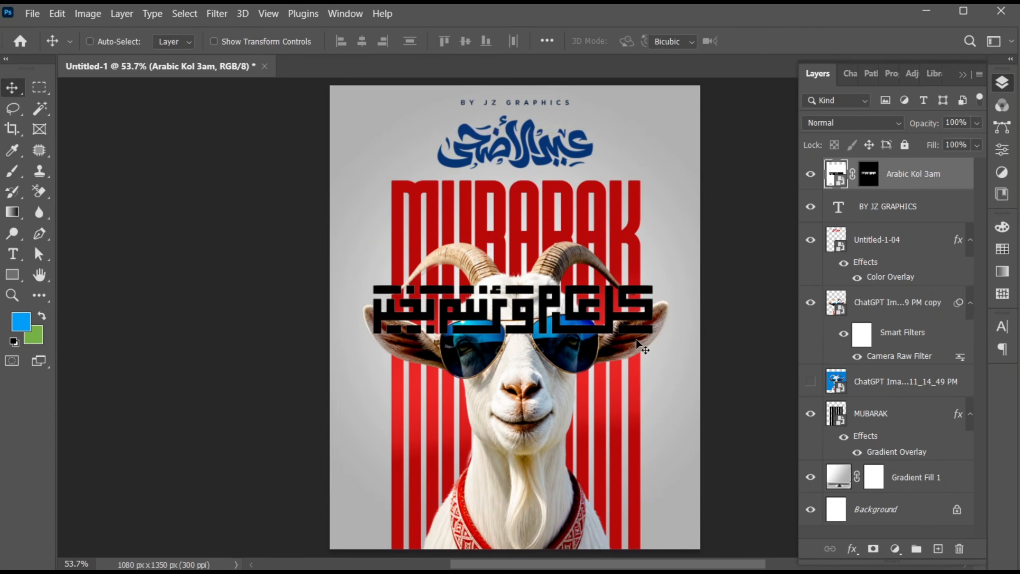
pyautogui.hotkey('ctrl', 't')
pyautogui.moveTo(700, 317); pyautogui.dragTo(650, 524)
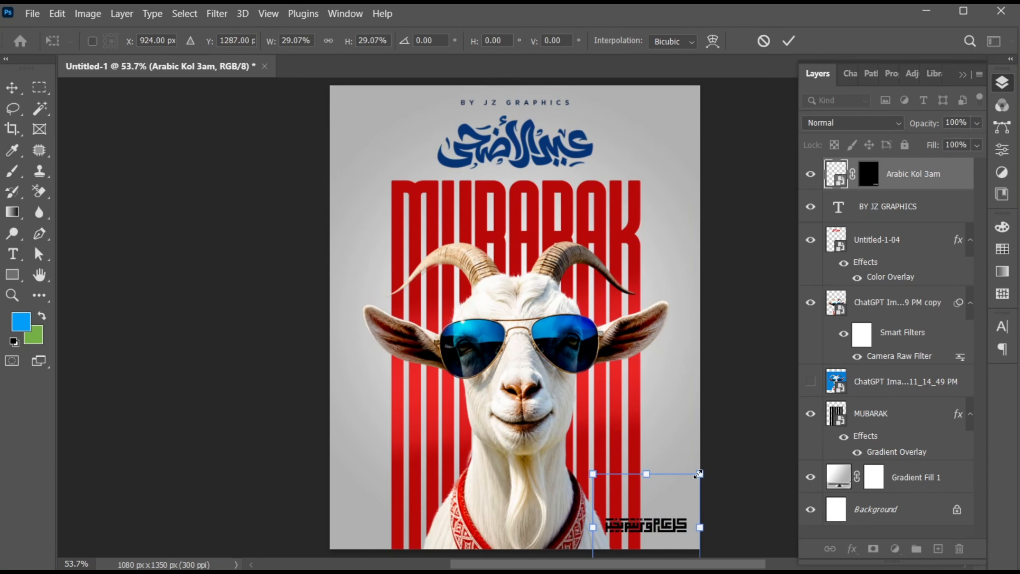
pyautogui.moveTo(700, 474); pyautogui.dragTo(705, 464)
pyautogui.moveTo(670, 525); pyautogui.dragTo(366, 534)
pyautogui.press('Return')
pyautogui.hotkey('ctrl', 'j')
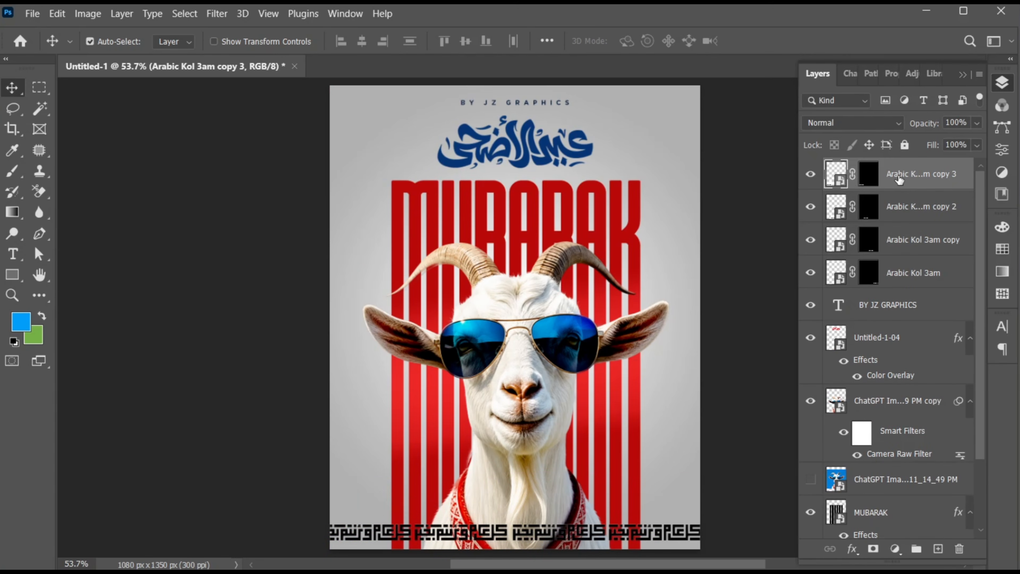
# - Combine the four Arabic Kol 3am lettering layers into a single smart object
pyautogui.keyDown('shift'); pyautogui.click(895, 273); pyautogui.keyUp('shift')
pyautogui.rightClick(888, 178)
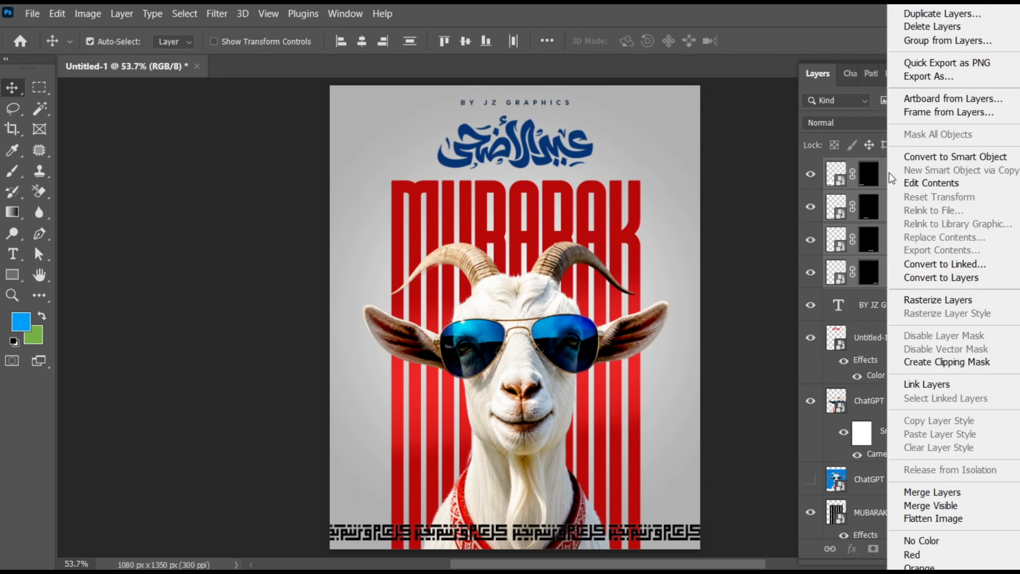
pyautogui.click(904, 149)
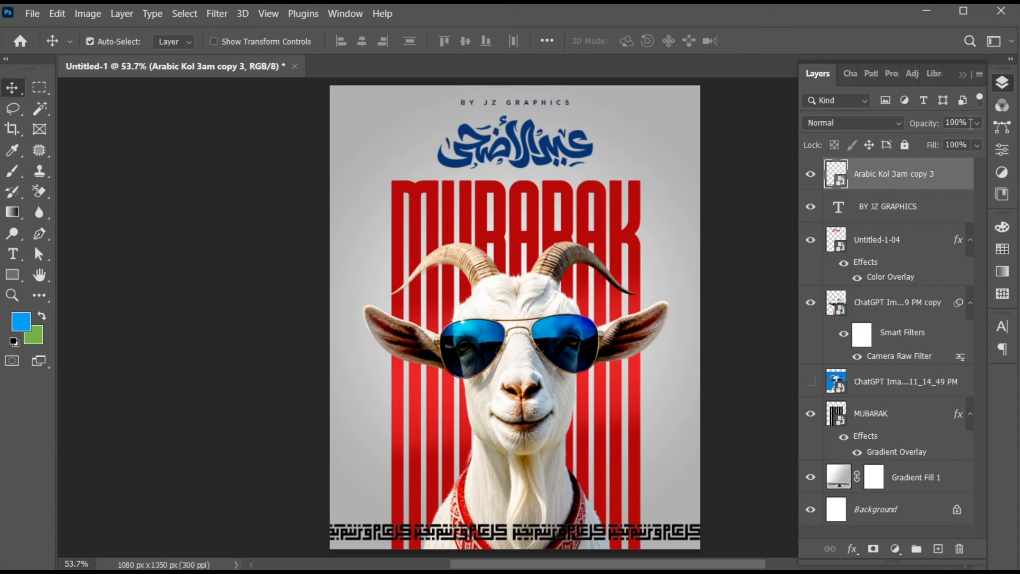
# - Set the Arabic lettering strip's opacity to 15% and move its layer behind the goat, directly above the MUBARAK layer
pyautogui.click(931, 123)
pyautogui.write('15')
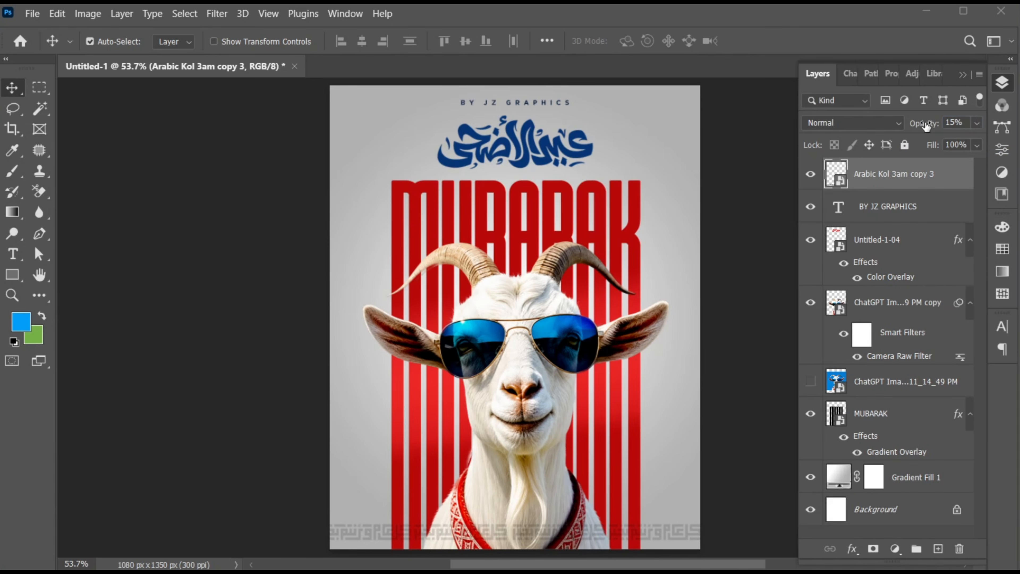
pyautogui.moveTo(903, 176); pyautogui.dragTo(909, 392)
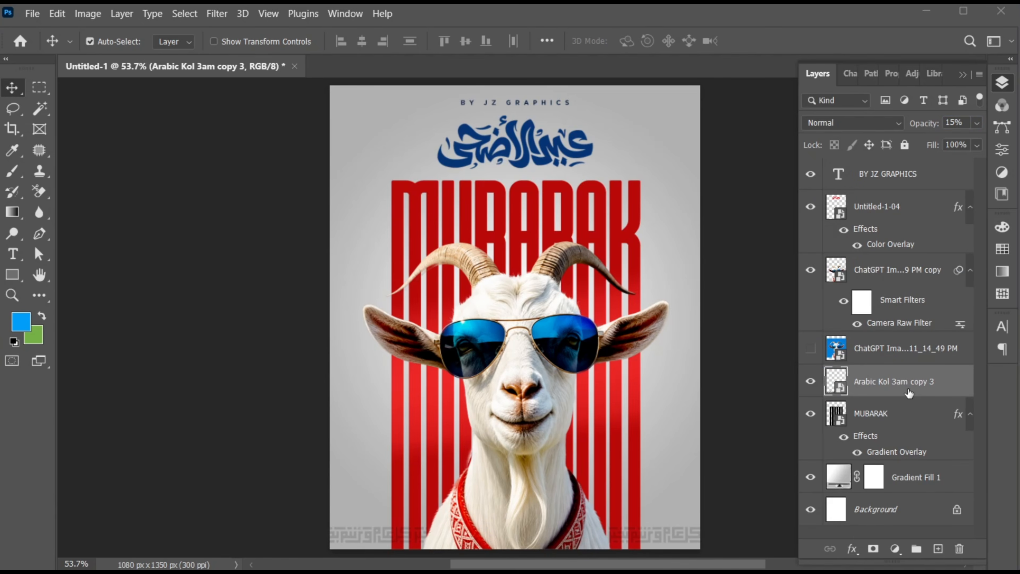
# - Convert the Gradient Fill 1 background layer to a smart object
pyautogui.click(904, 478)
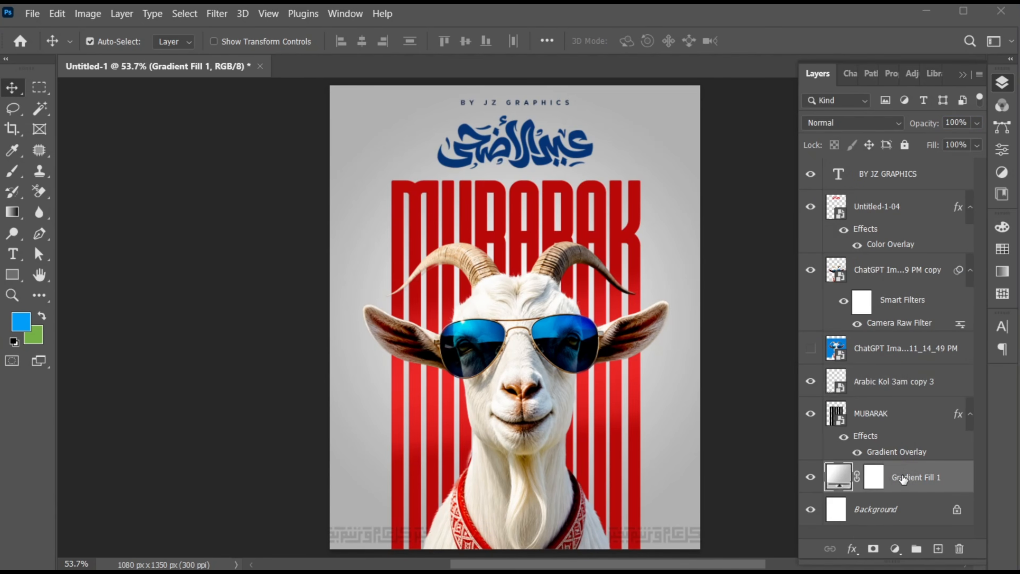
pyautogui.rightClick(897, 480)
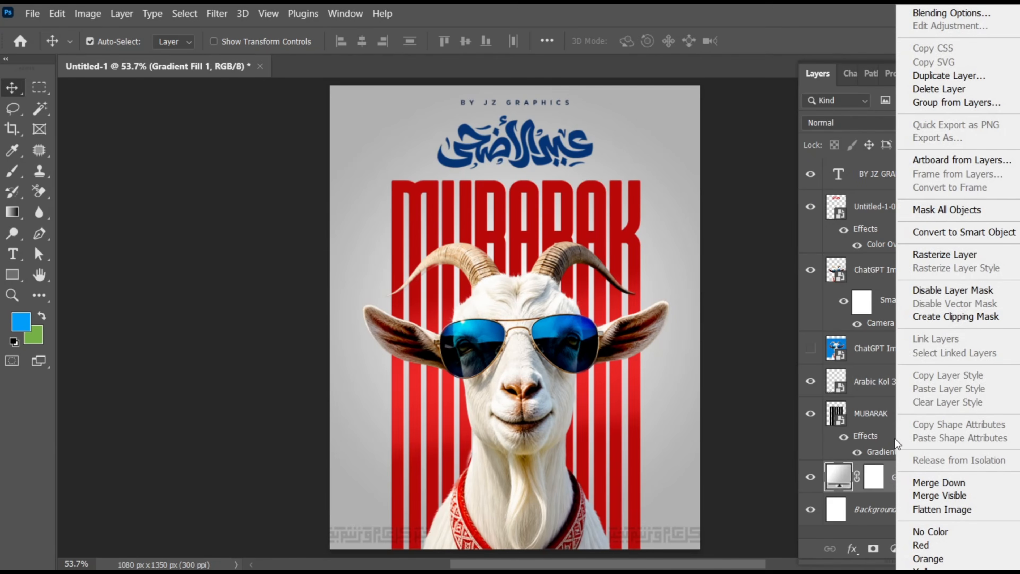
pyautogui.click(901, 231)
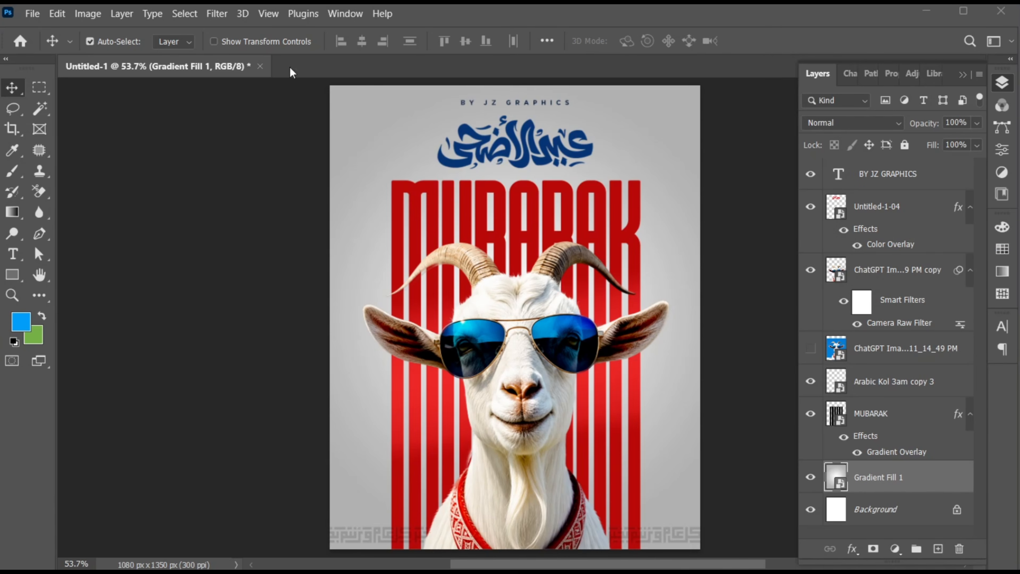
# - Apply the Filter Gallery's Texturizer to the gradient background with Sandstone texture, 83% scaling, relief 5 and light from the top
pyautogui.click(216, 14)
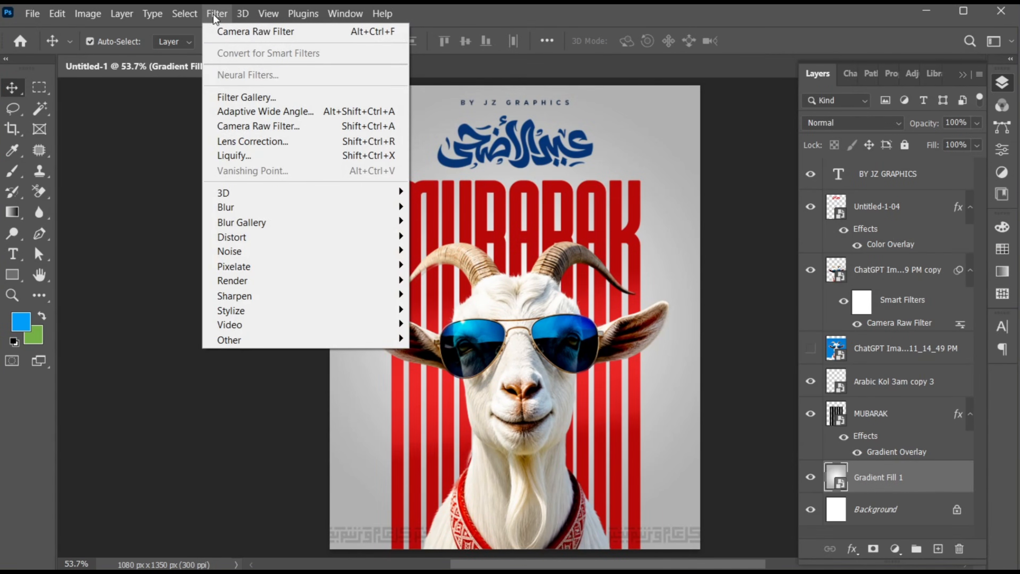
pyautogui.click(230, 97)
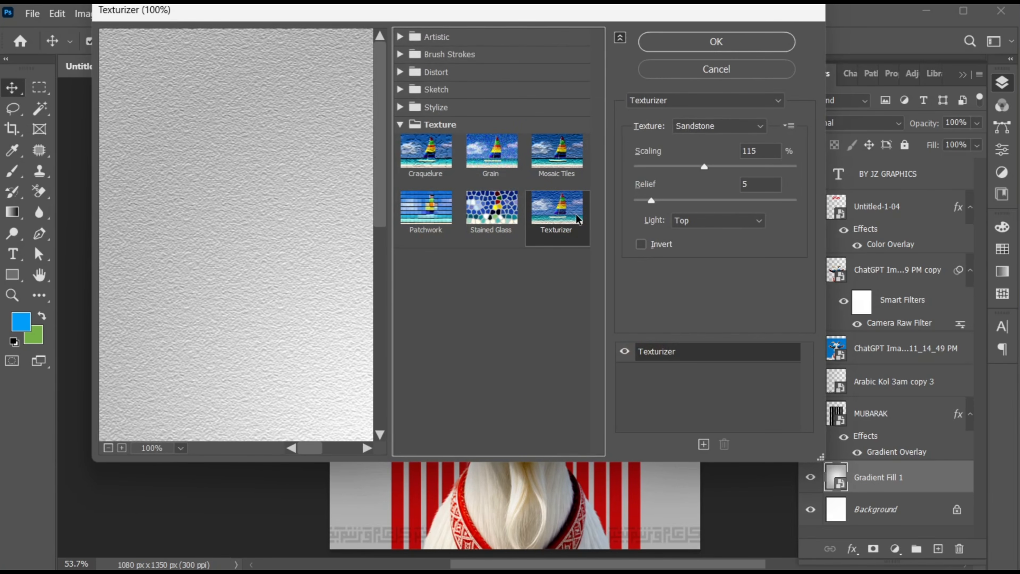
pyautogui.click(724, 127)
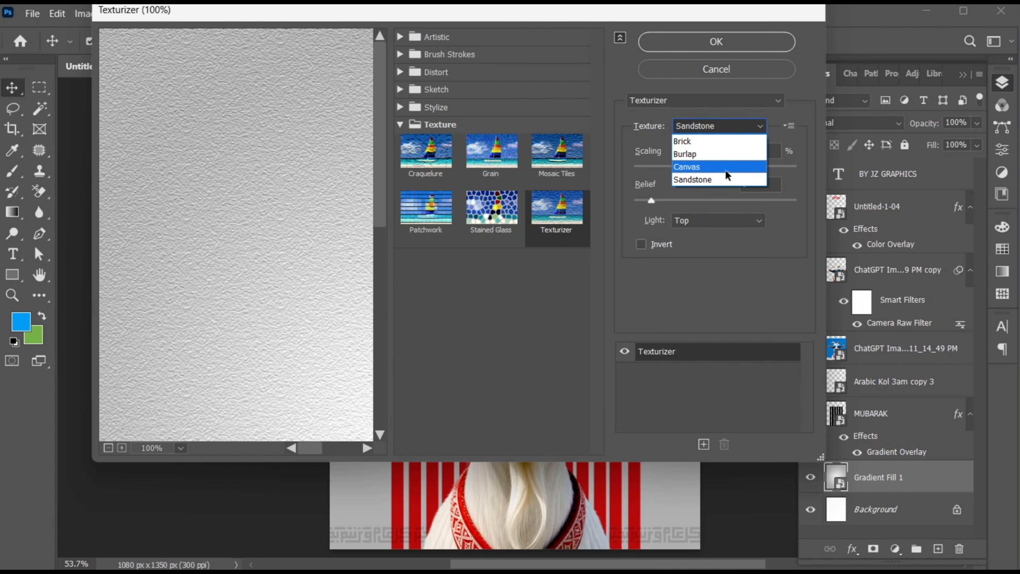
pyautogui.click(726, 179)
pyautogui.moveTo(704, 167); pyautogui.dragTo(665, 167)
pyautogui.click(649, 200)
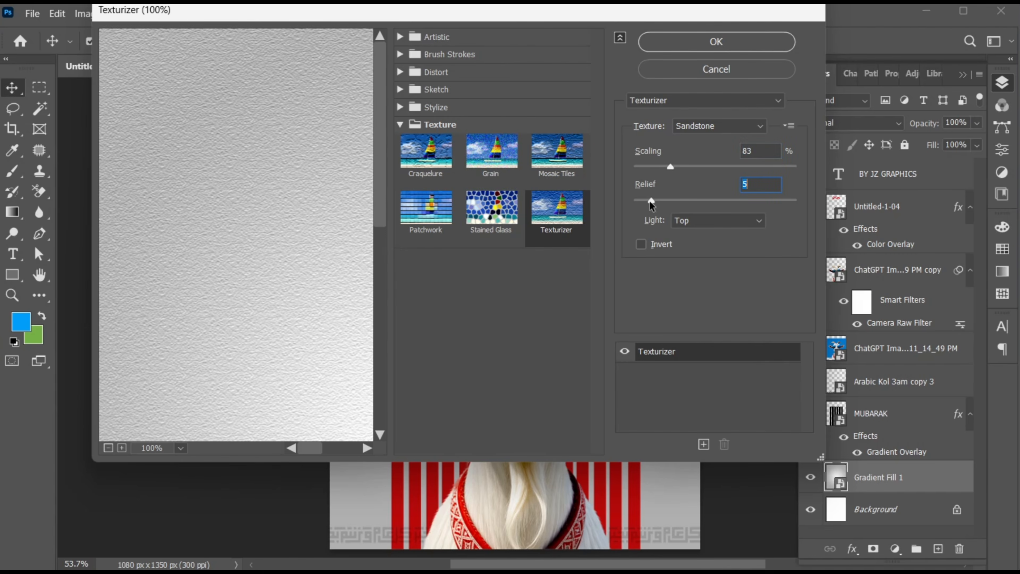
pyautogui.click(744, 39)
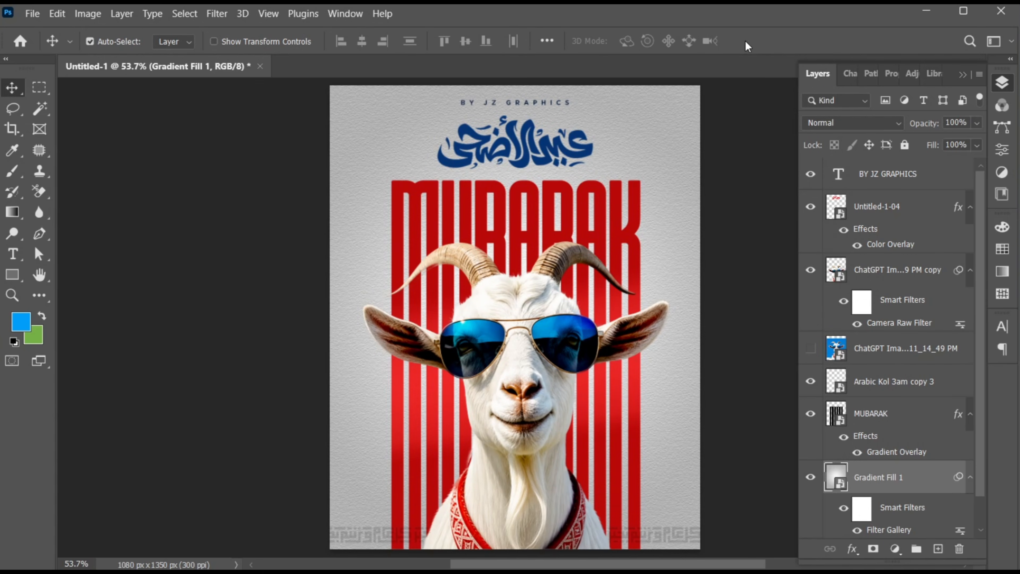
pyautogui.click(964, 75)
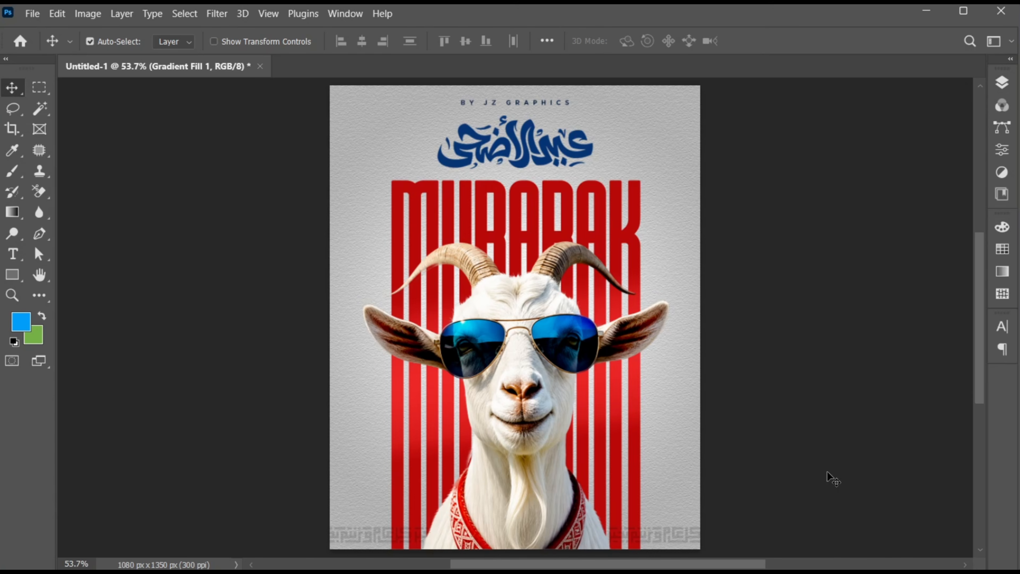